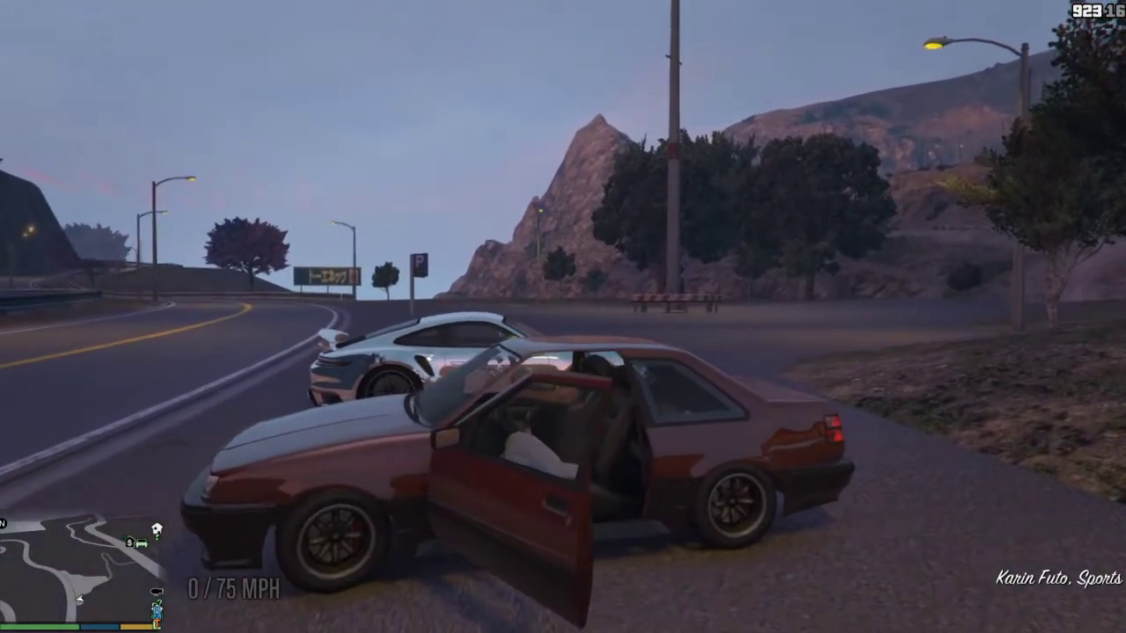
{"action": "key", "text": "w"}
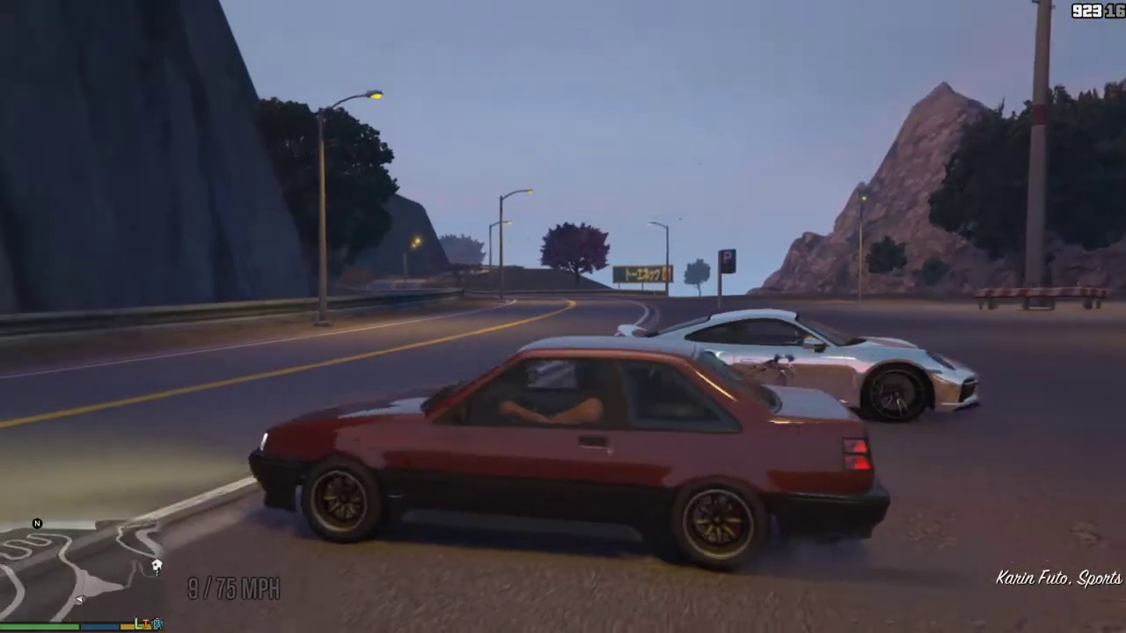
{"action": "key", "text": "d"}
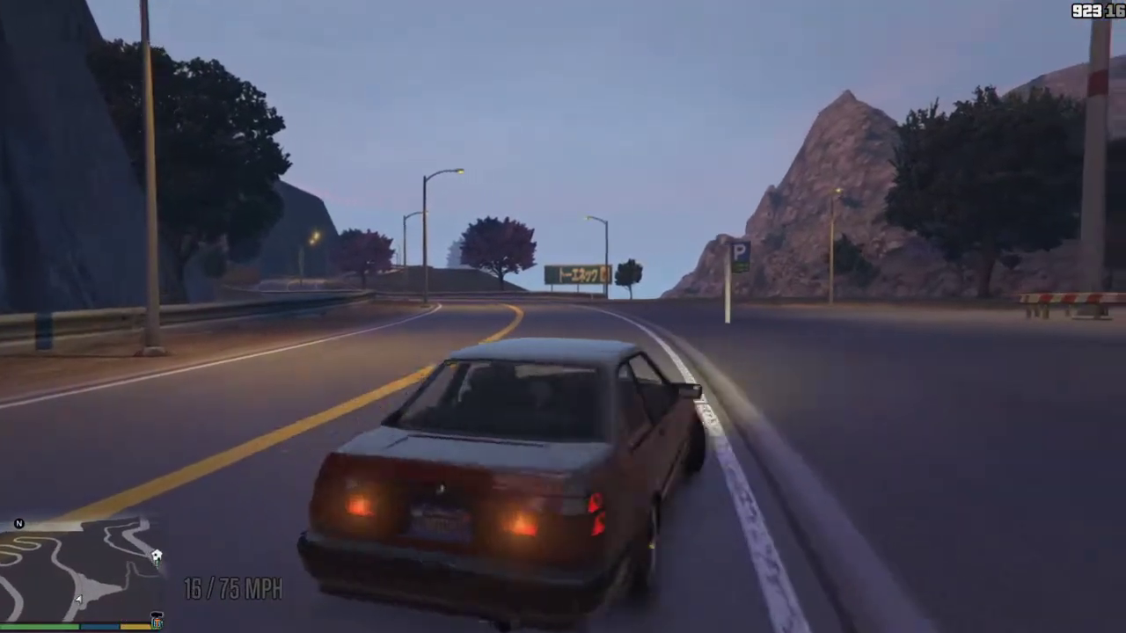
{"action": "key", "text": "w"}
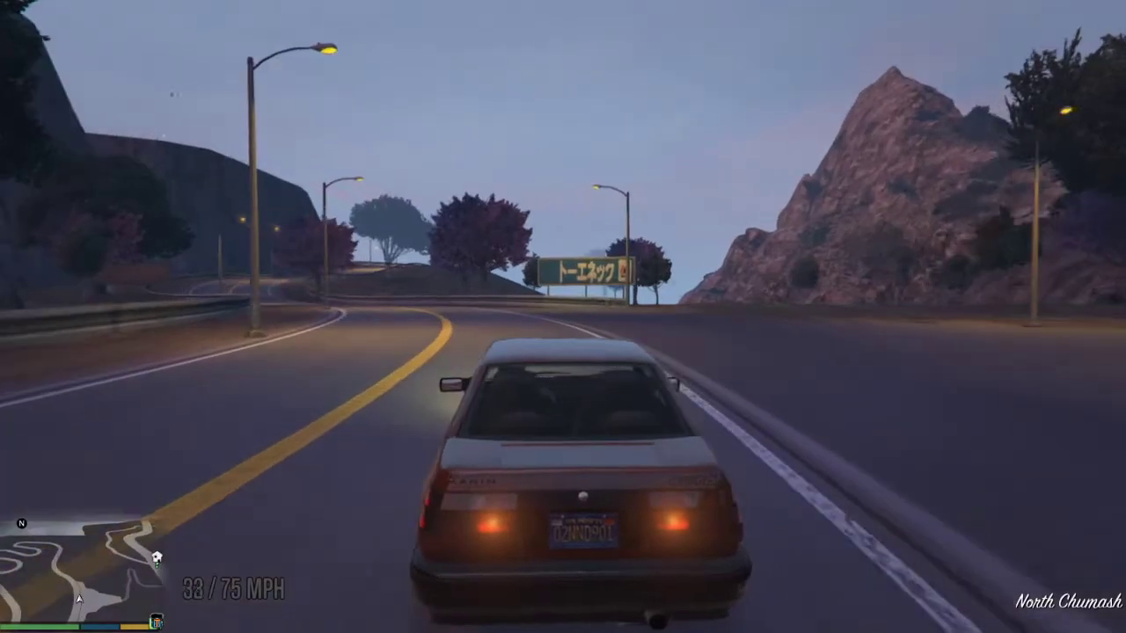
{"action": "key", "text": "w"}
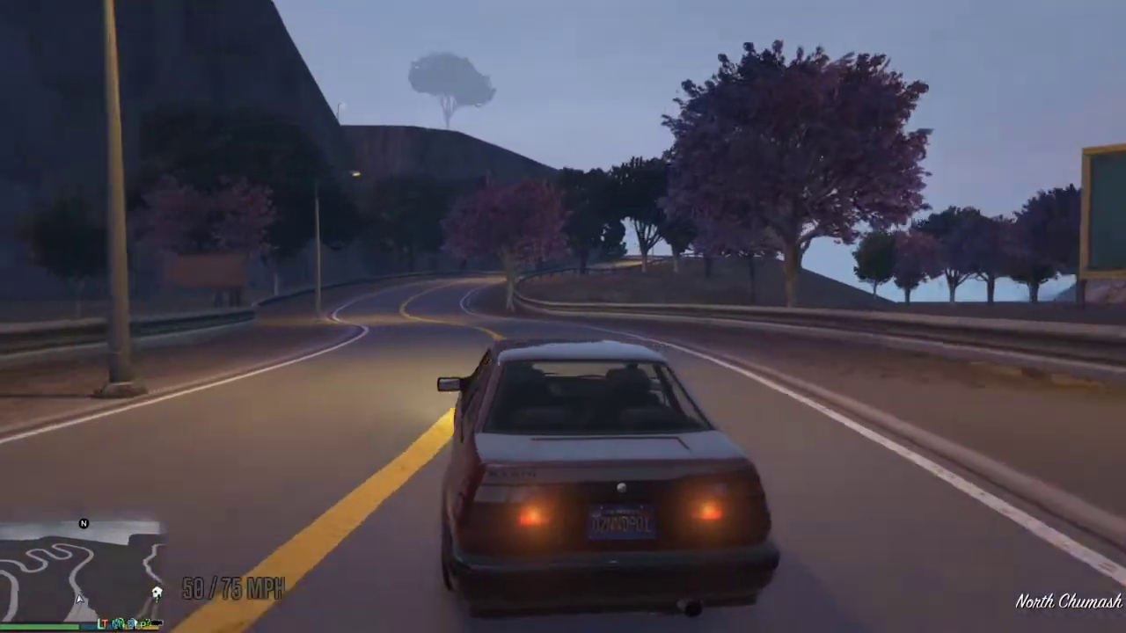
{"action": "key", "text": "w"}
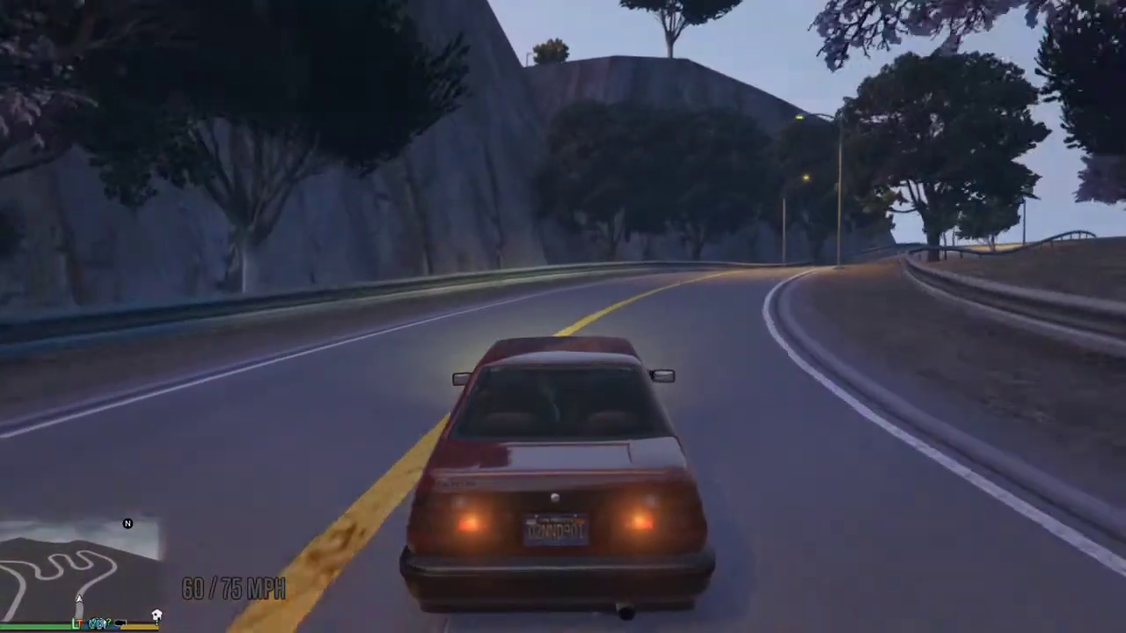
{"action": "key", "text": "w"}
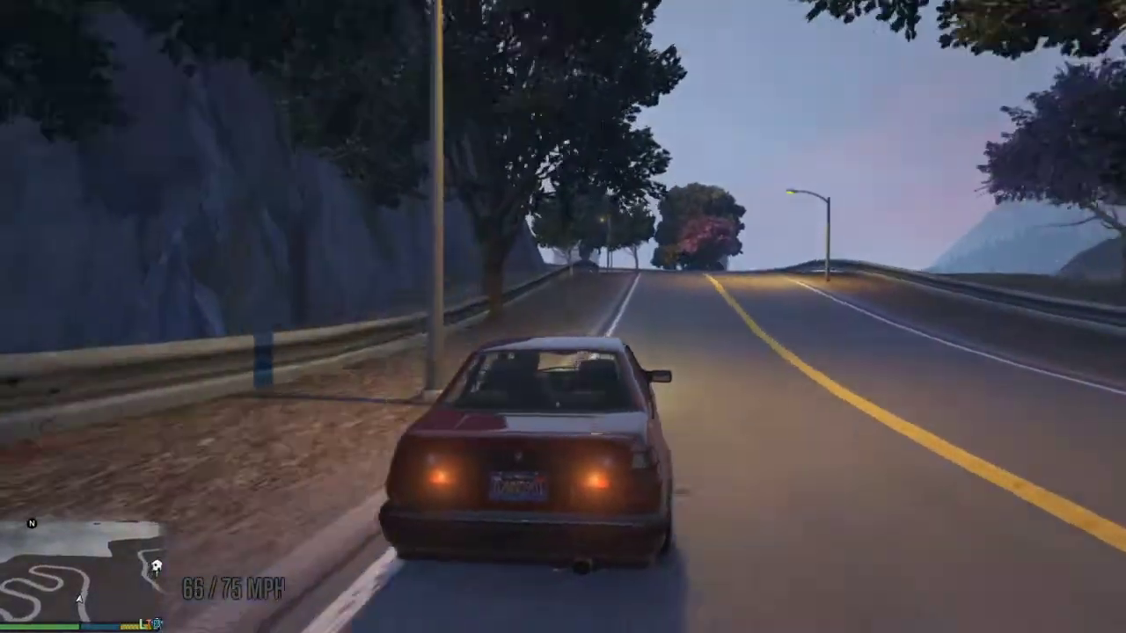
{"action": "key", "text": "a"}
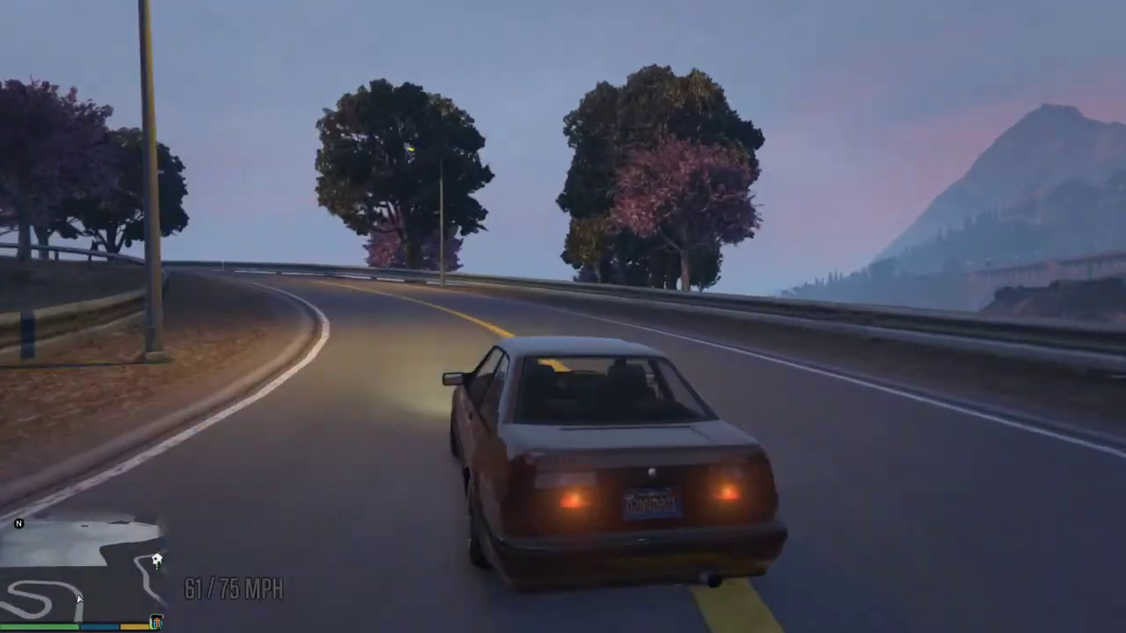
{"action": "key", "text": "a"}
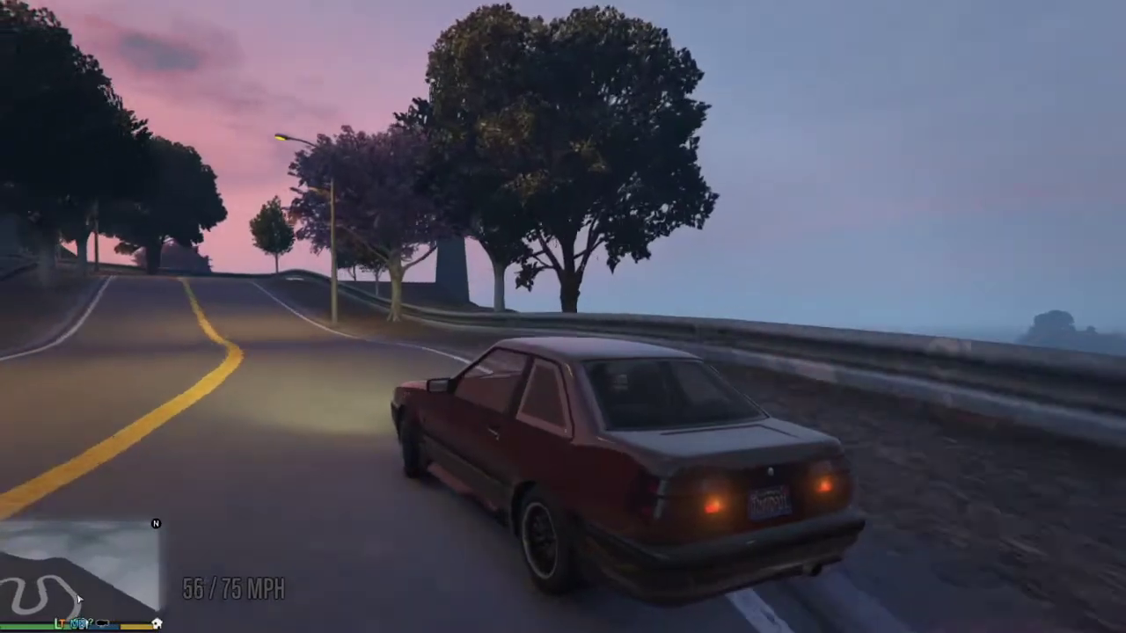
{"action": "key", "text": "w"}
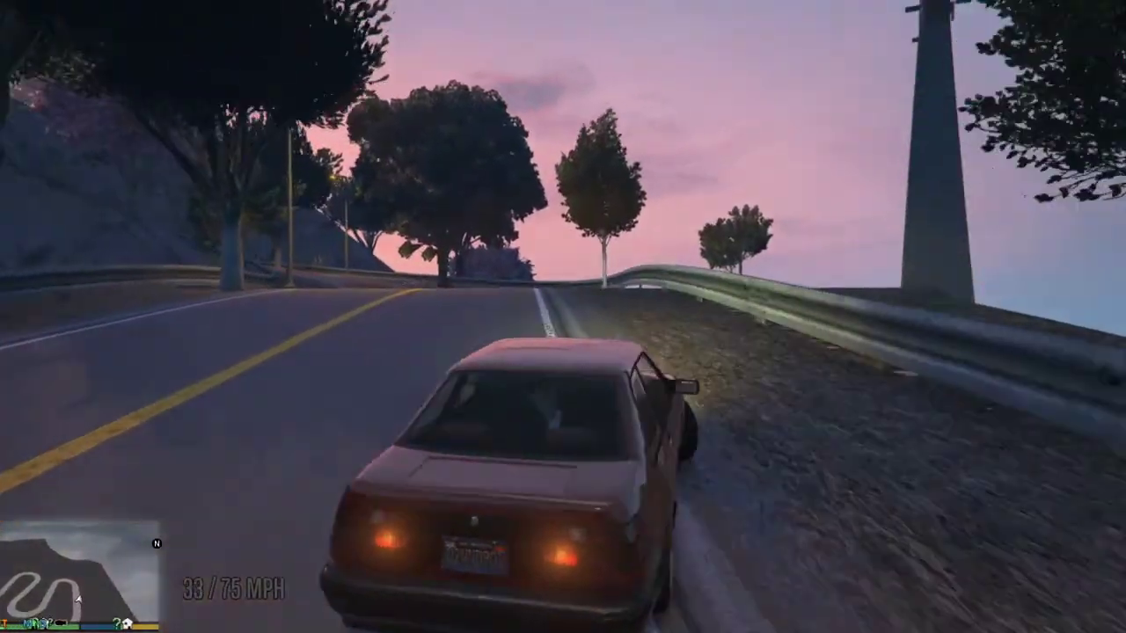
{"action": "key", "text": "a"}
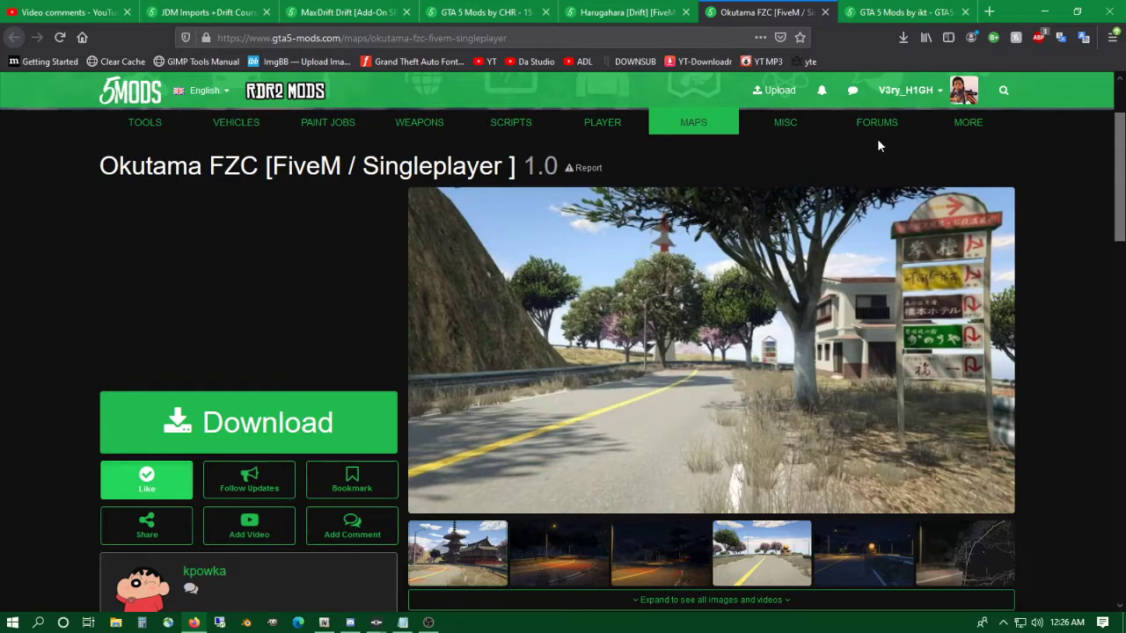
Step: Switch from the browser to OpenIV and enable edit mode
{"action": "left_click", "coordinate": [1044, 12]}
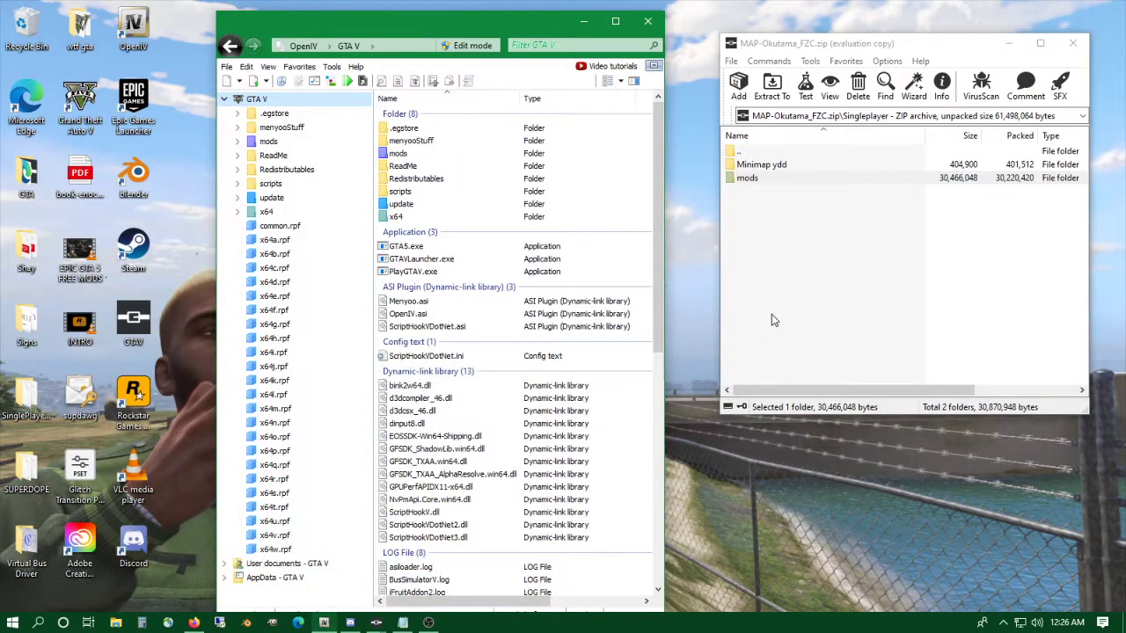
{"action": "left_click", "coordinate": [469, 44]}
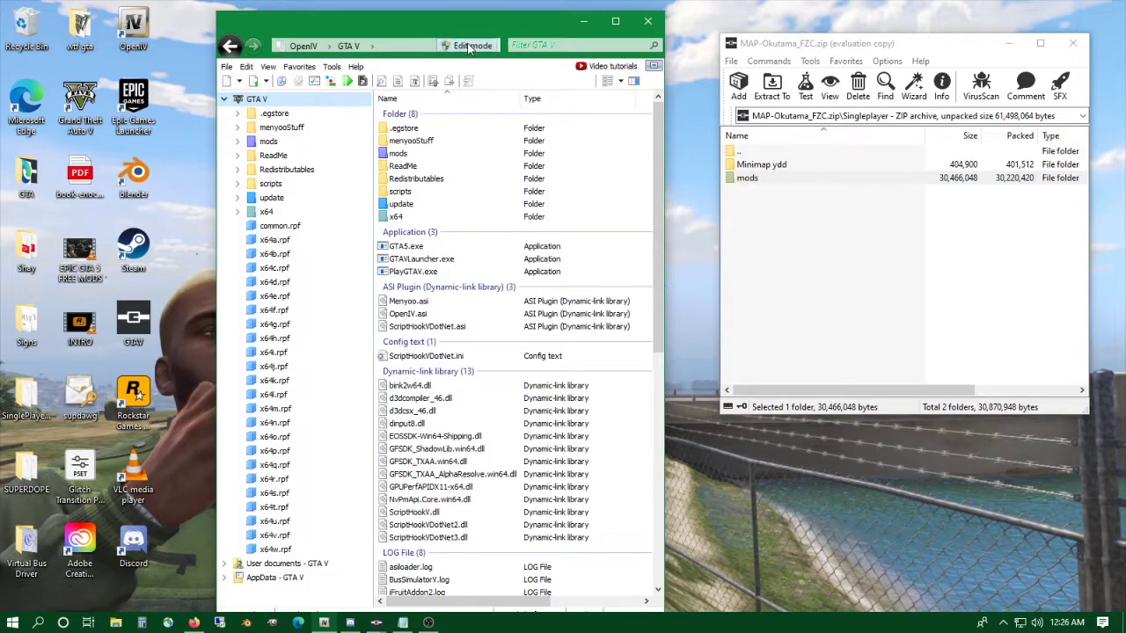
{"action": "left_click", "coordinate": [605, 366]}
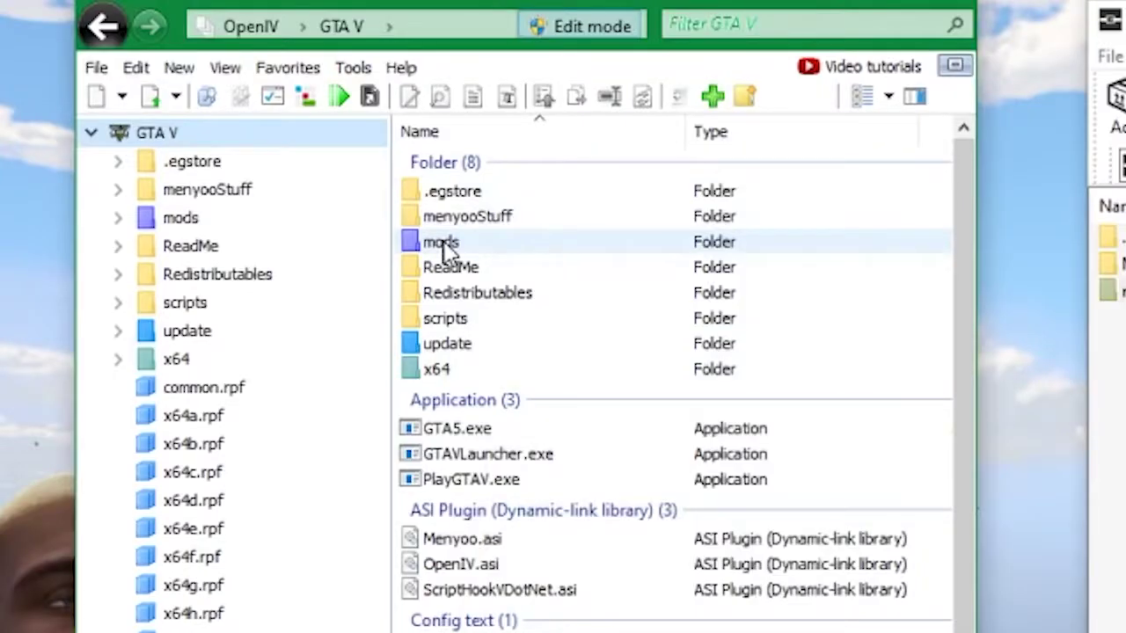
Step: Open the mods/update/x64/dlcpacks folder of the GTA V installation
{"action": "double_click", "coordinate": [445, 244]}
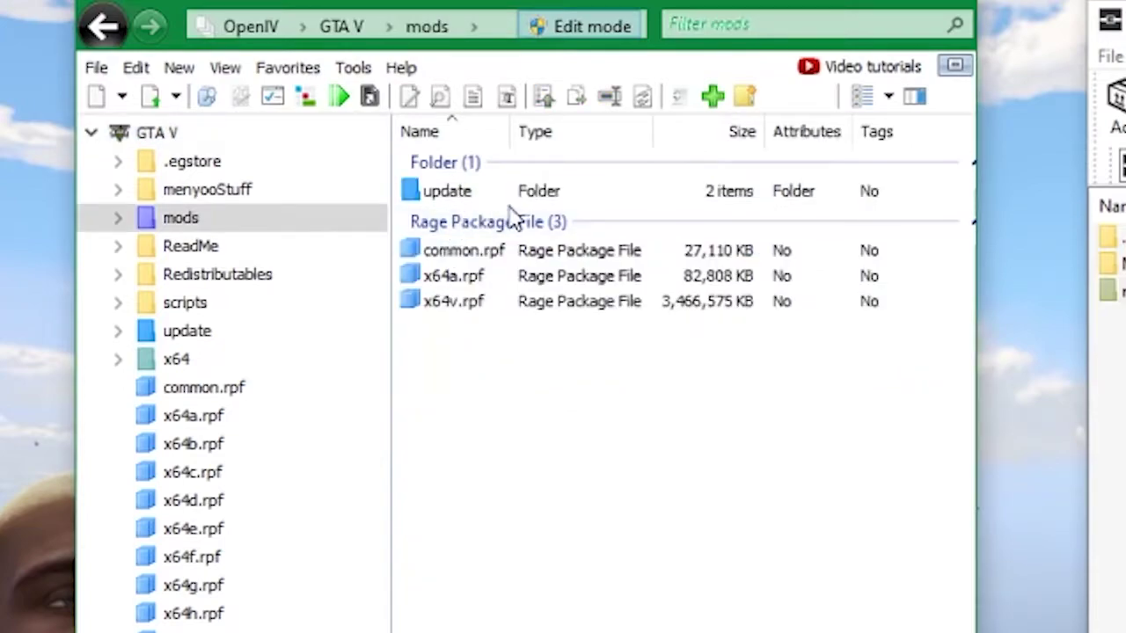
{"action": "double_click", "coordinate": [466, 195]}
{"action": "double_click", "coordinate": [466, 195]}
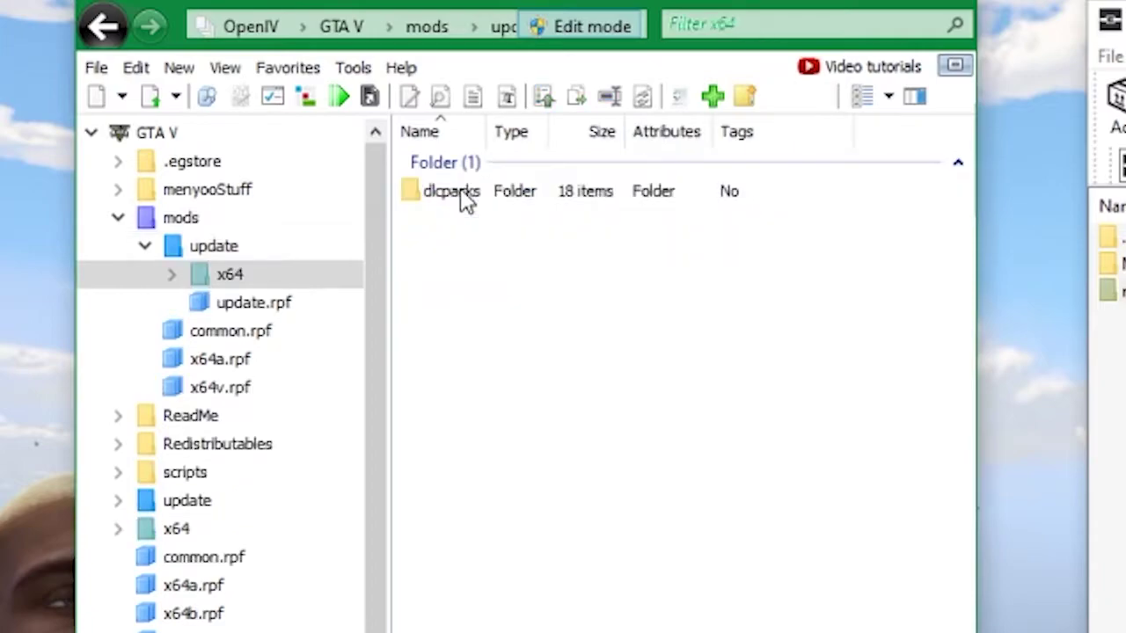
{"action": "double_click", "coordinate": [467, 195]}
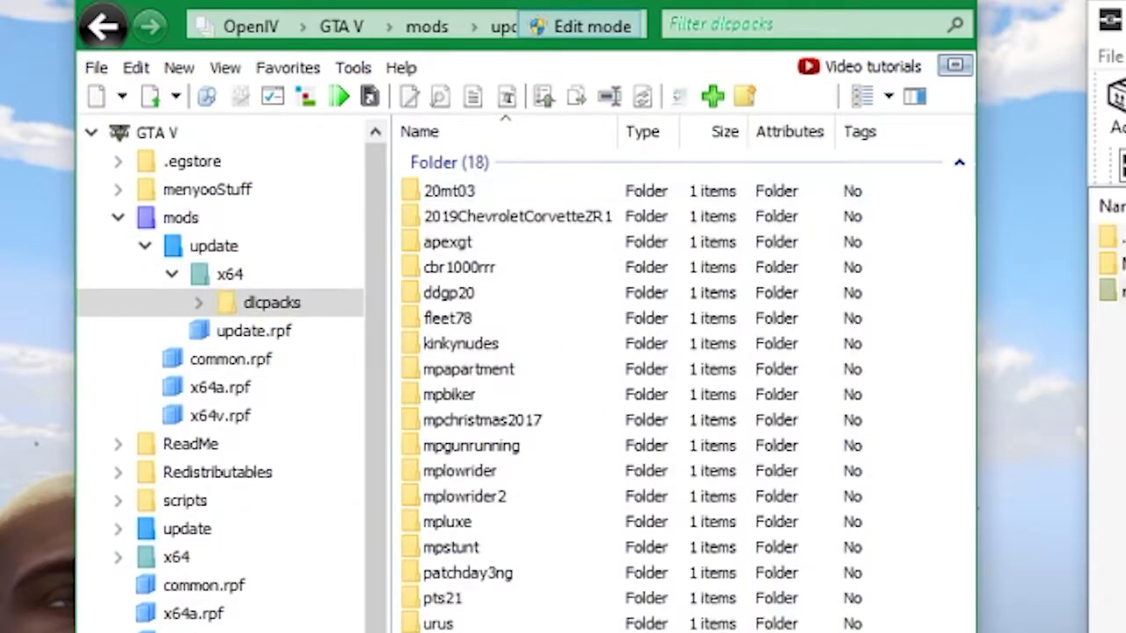
Step: Copy the OkutamaFZC folder from Singleplayer/mods/update/x64/dlcpacks in the MAP-Okutama_FZC.zip archive into the game's dlcpacks folder
{"action": "left_click", "coordinate": [1106, 290]}
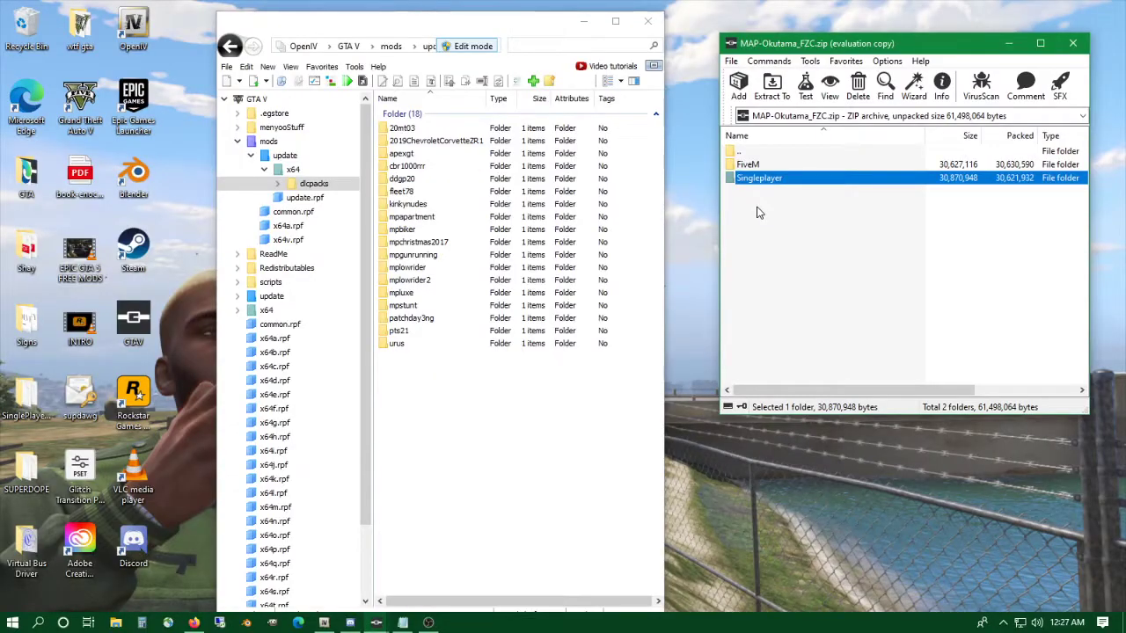
{"action": "left_click", "coordinate": [758, 213]}
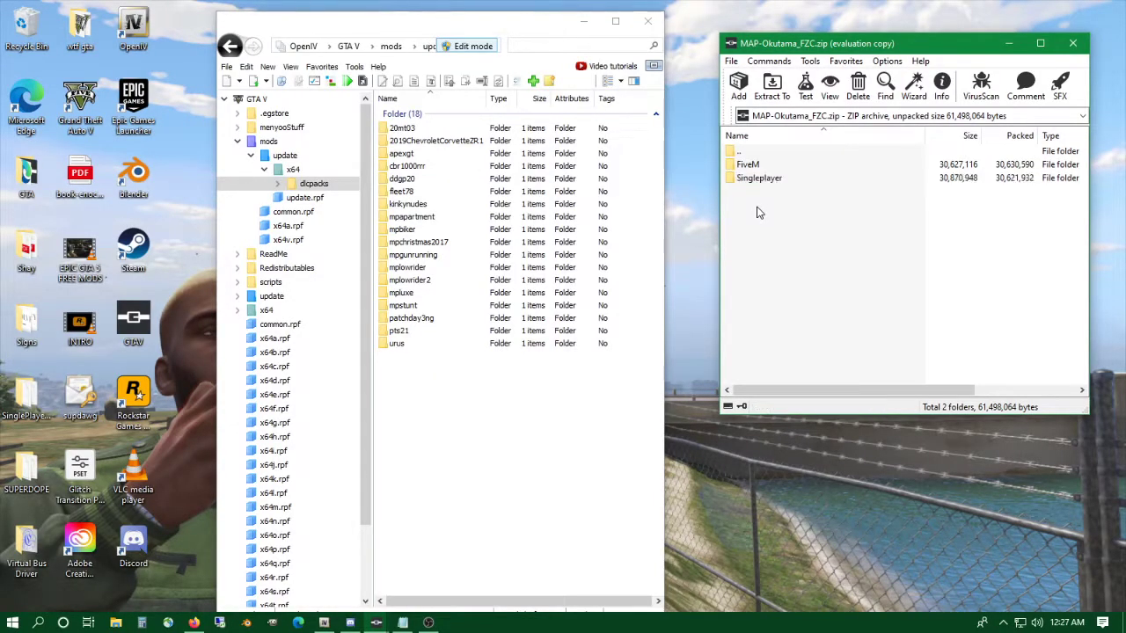
{"action": "left_click", "coordinate": [758, 165]}
{"action": "left_click", "coordinate": [759, 179]}
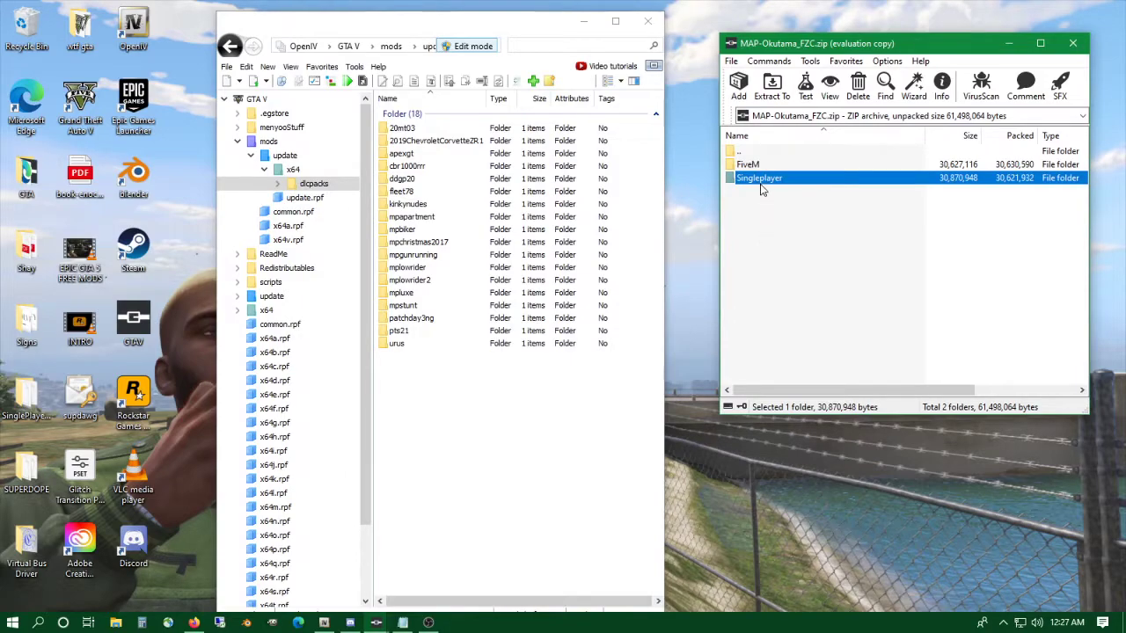
{"action": "double_click", "coordinate": [759, 179]}
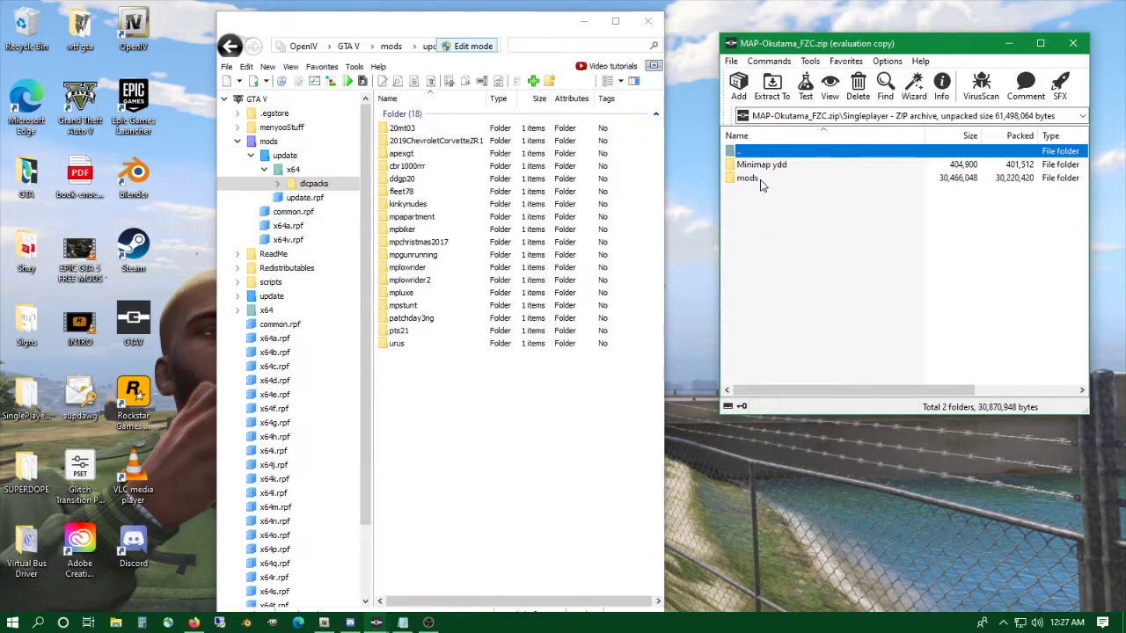
{"action": "left_click", "coordinate": [760, 180]}
{"action": "double_click", "coordinate": [762, 179]}
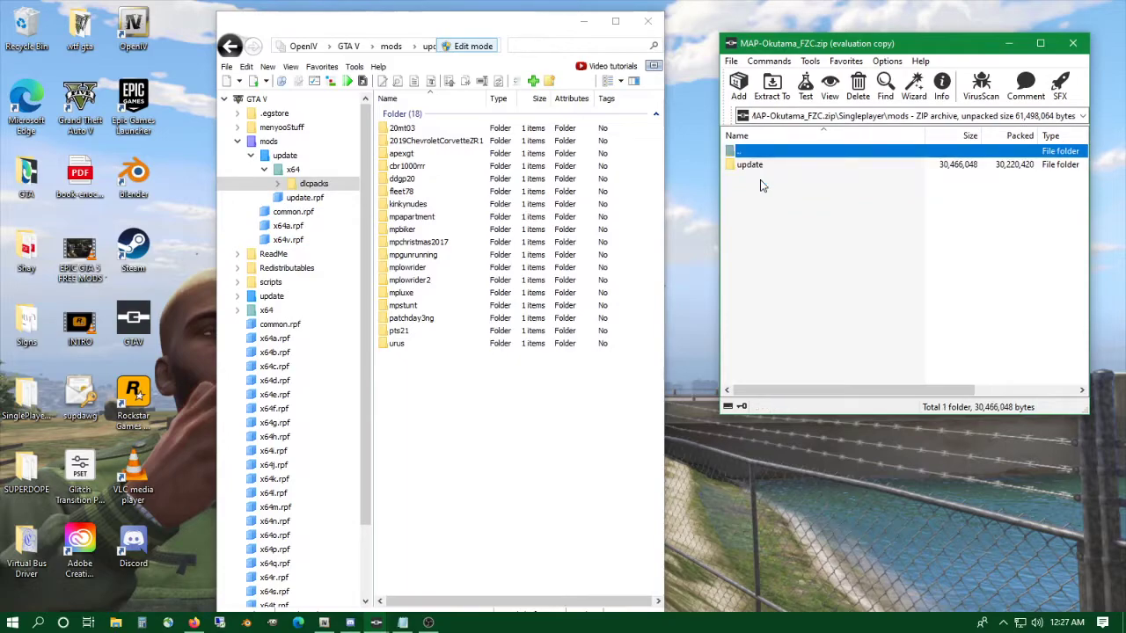
{"action": "double_click", "coordinate": [753, 166]}
{"action": "double_click", "coordinate": [758, 166]}
{"action": "double_click", "coordinate": [759, 166]}
{"action": "left_click", "coordinate": [754, 167]}
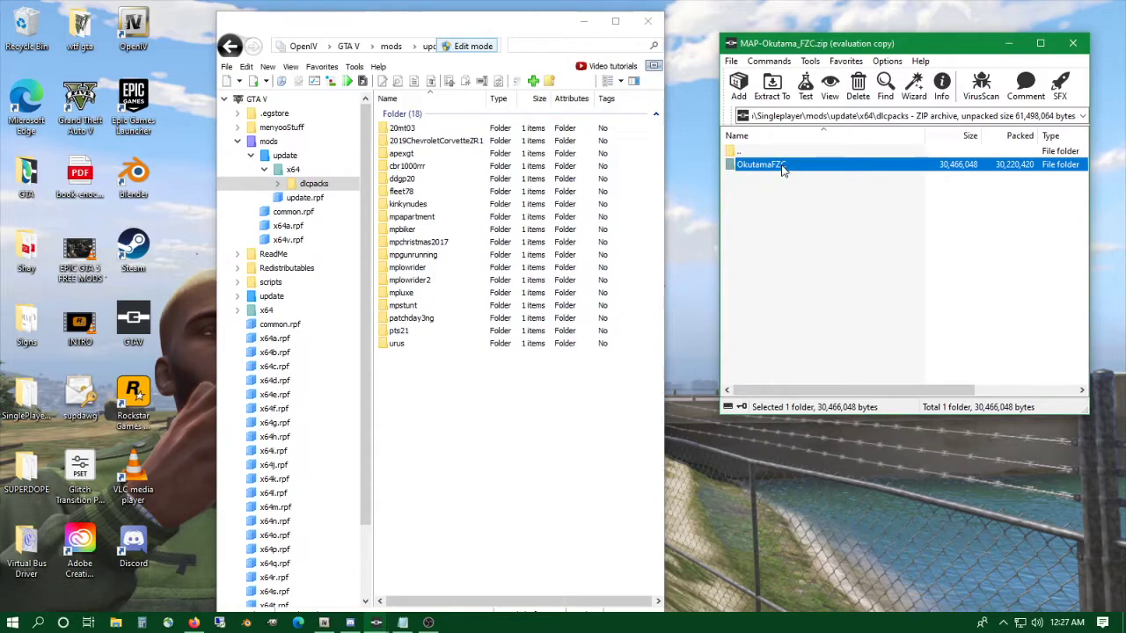
{"action": "left_click_drag", "start_coordinate": [781, 167], "coordinate": [400, 399]}
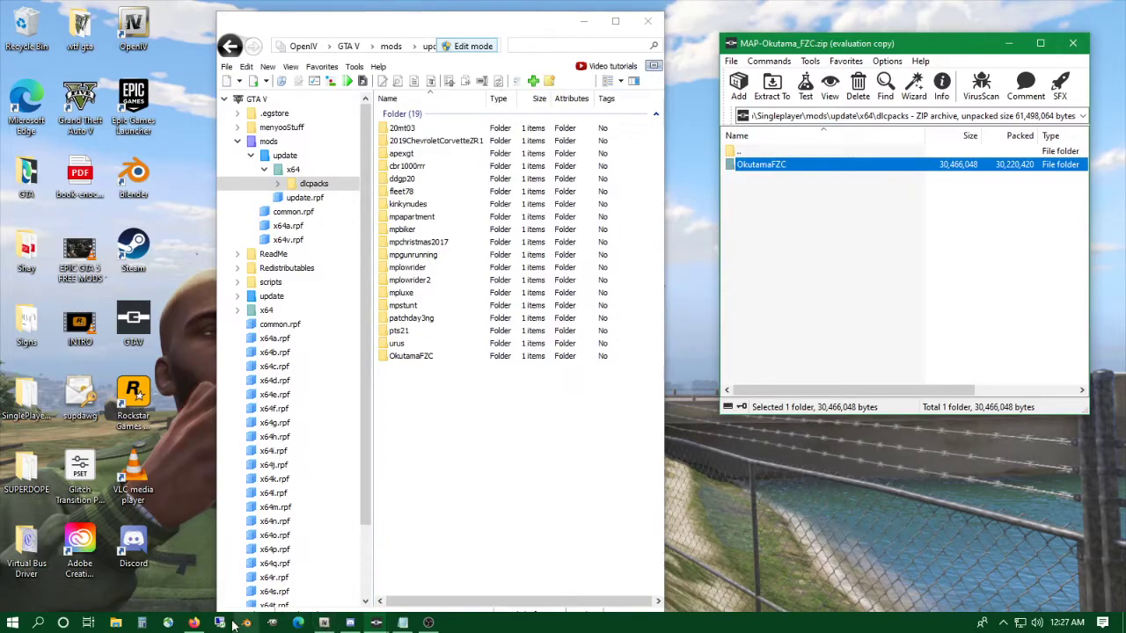
Step: Switch to the browser and check the single-player install instructions on the Okutama FZC mod page
{"action": "left_click", "coordinate": [193, 623]}
{"action": "scroll", "coordinate": [655, 320], "scroll_direction": "down", "scroll_amount": 5}
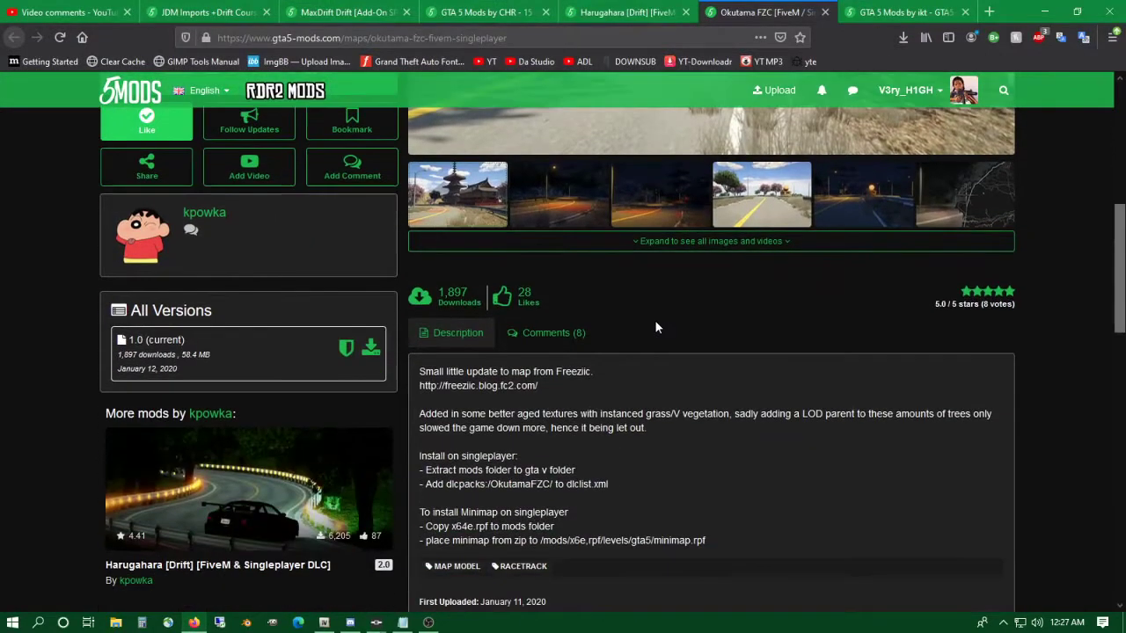
{"action": "scroll", "coordinate": [653, 329], "scroll_direction": "up", "scroll_amount": 3}
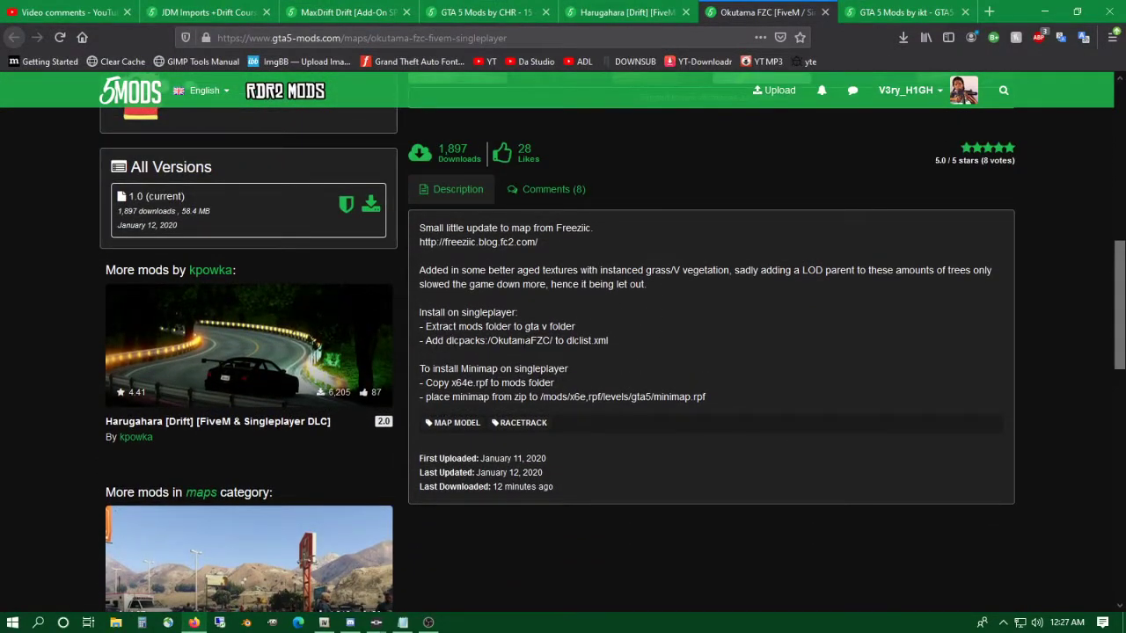
{"action": "left_click", "coordinate": [1045, 12]}
Step: Return to OpenIV and open mods/update/update.rpf/common/data
{"action": "left_click", "coordinate": [523, 35]}
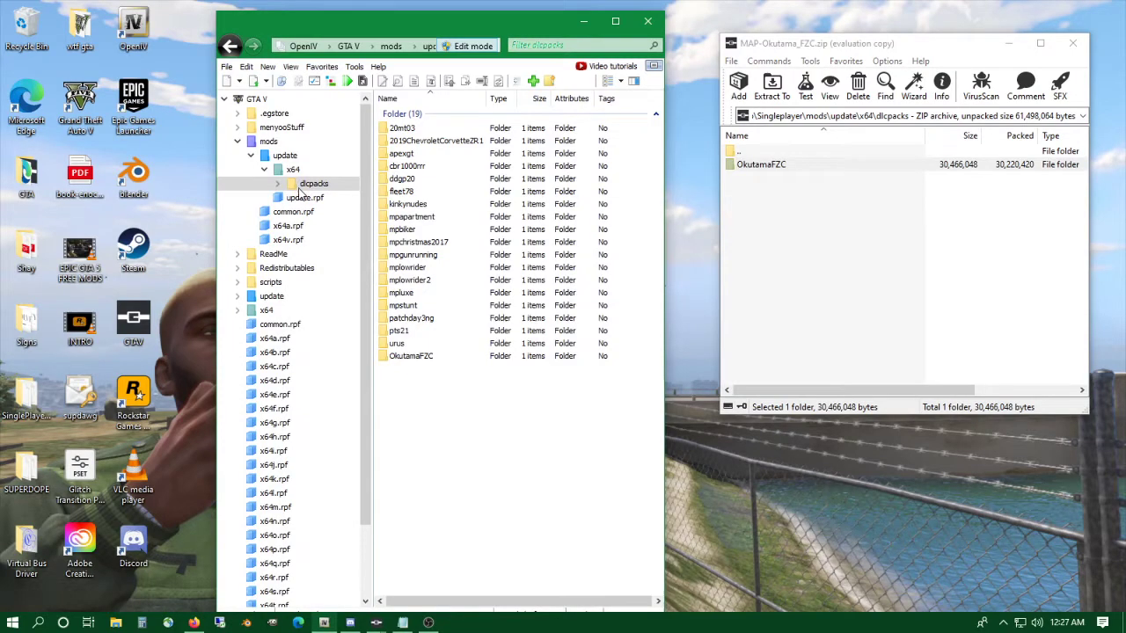
{"action": "left_click", "coordinate": [268, 143]}
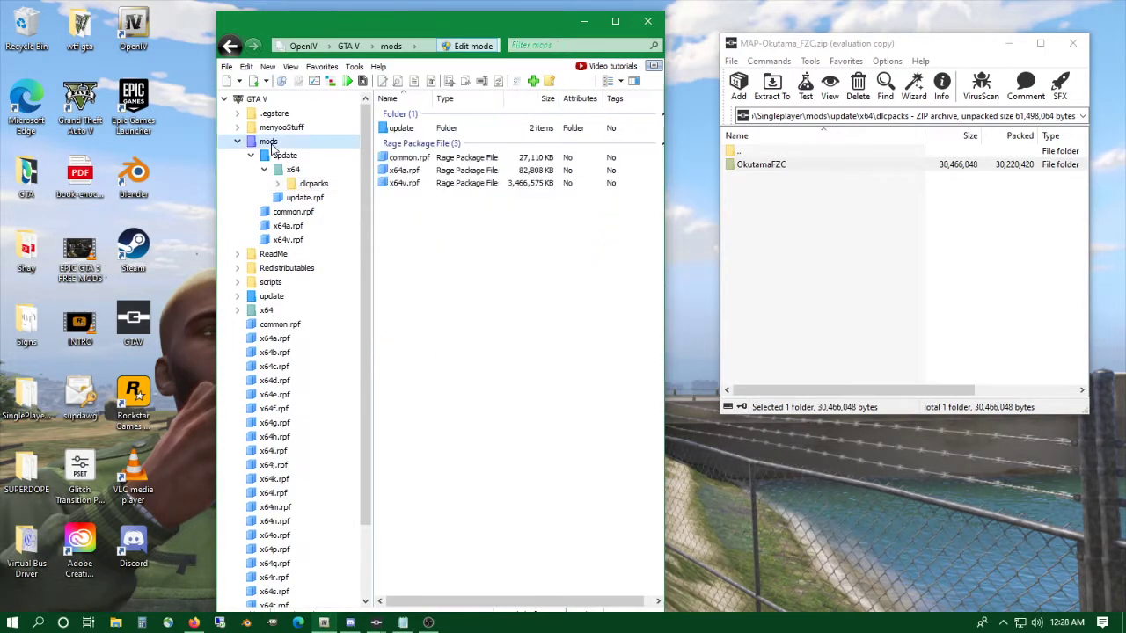
{"action": "left_click", "coordinate": [443, 129]}
{"action": "double_click", "coordinate": [442, 130]}
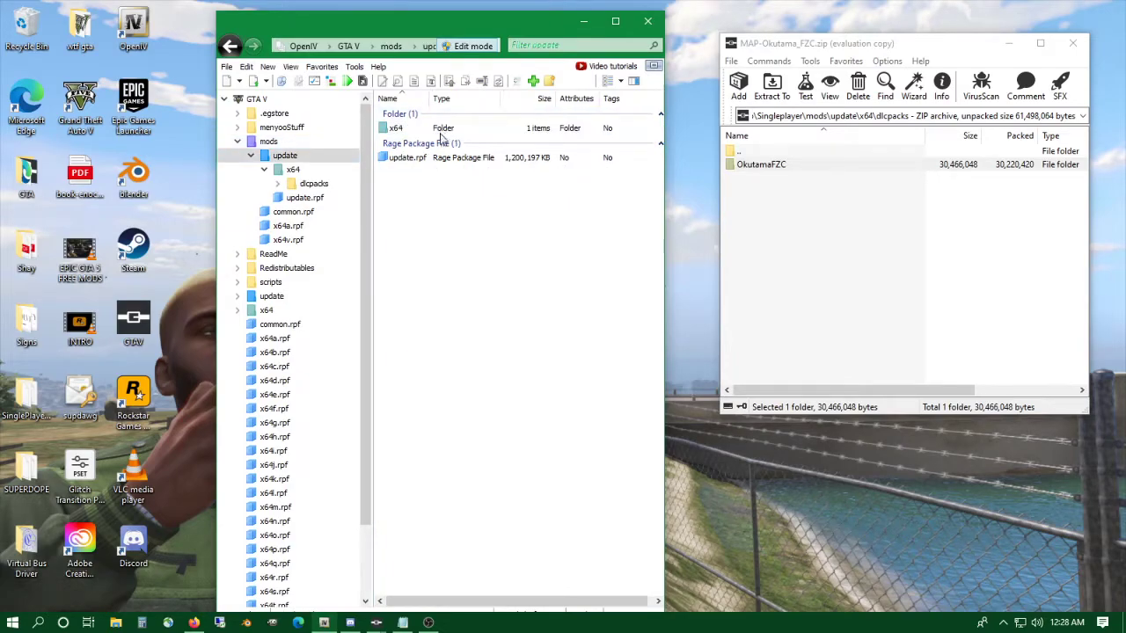
{"action": "double_click", "coordinate": [442, 157]}
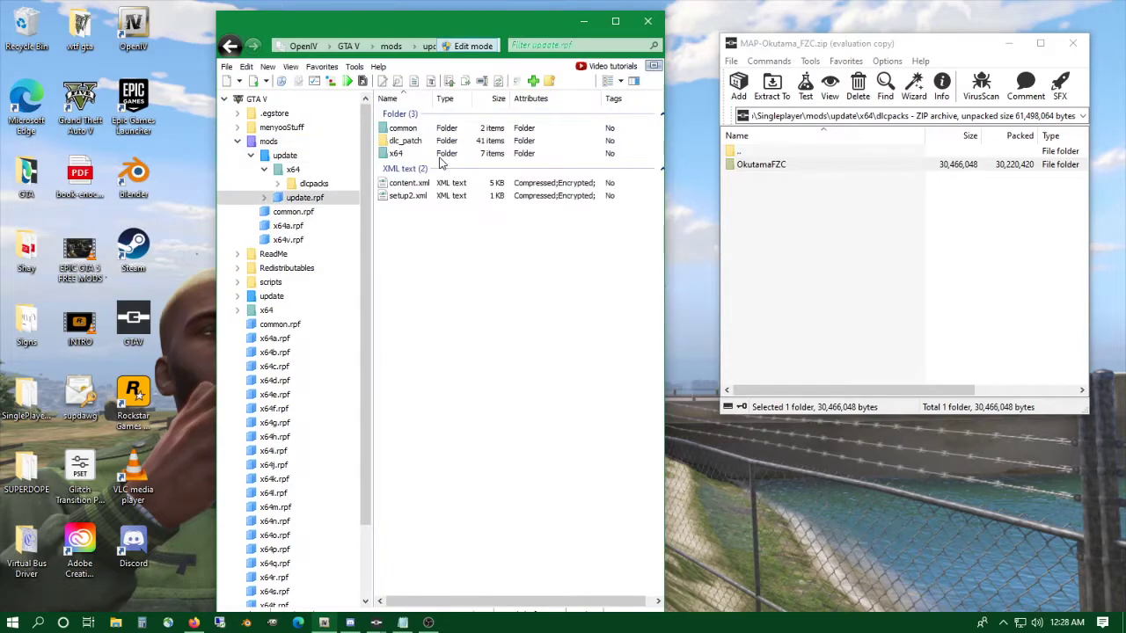
{"action": "double_click", "coordinate": [404, 129]}
{"action": "double_click", "coordinate": [412, 130]}
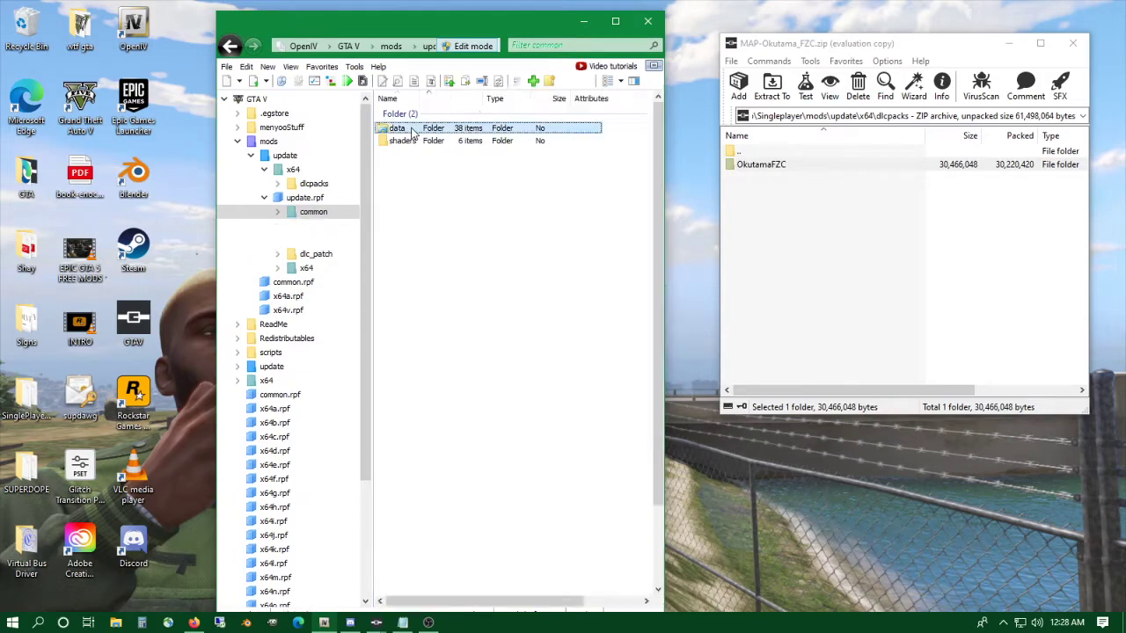
Step: Open dlclist.xml from the data folder for editing
{"action": "scroll", "coordinate": [439, 378], "scroll_direction": "down", "scroll_amount": 3}
{"action": "left_click", "coordinate": [436, 446]}
{"action": "right_click", "coordinate": [436, 449]}
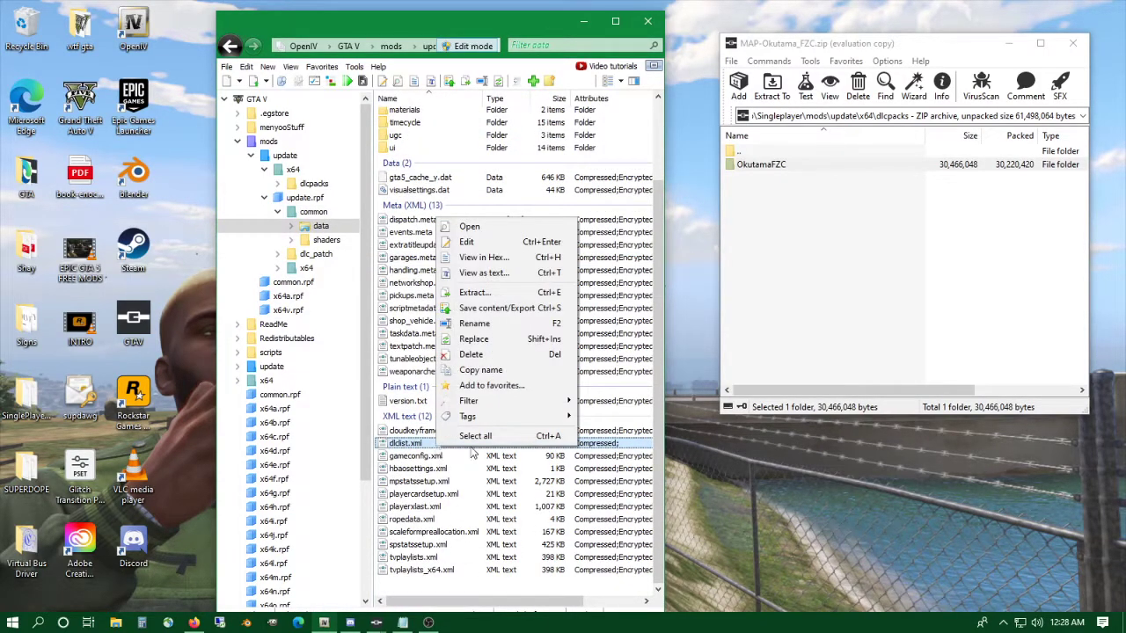
{"action": "left_click", "coordinate": [545, 248]}
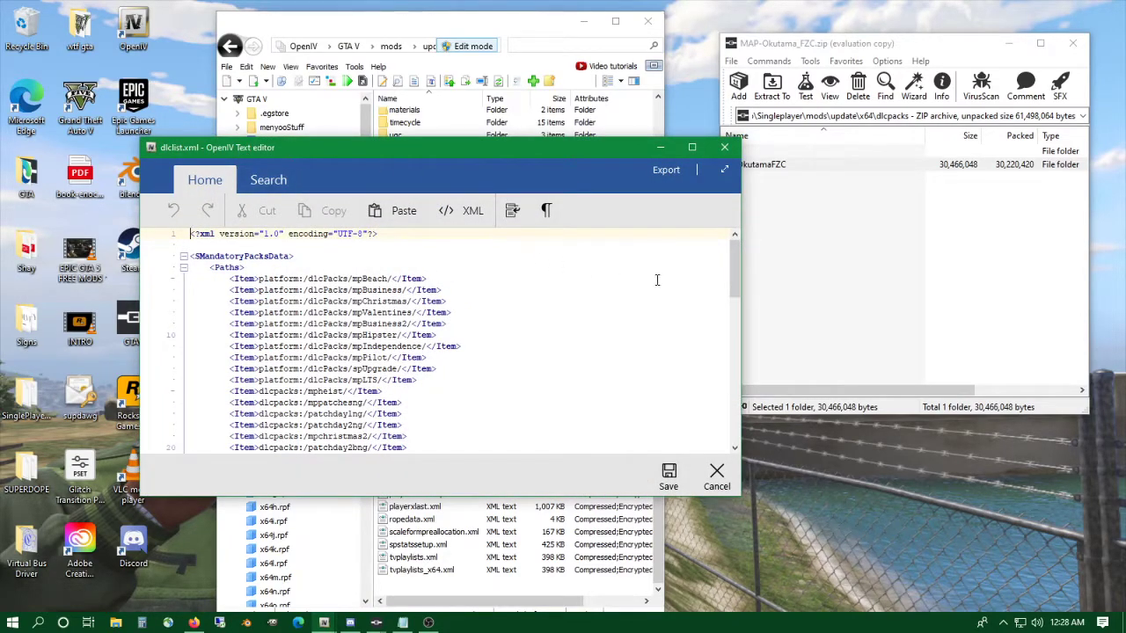
Step: Insert a blank line after the dlcpacks:\pts21\ entry at the end of the Paths list in dlclist.xml
{"action": "left_click_drag", "start_coordinate": [733, 256], "coordinate": [728, 407]}
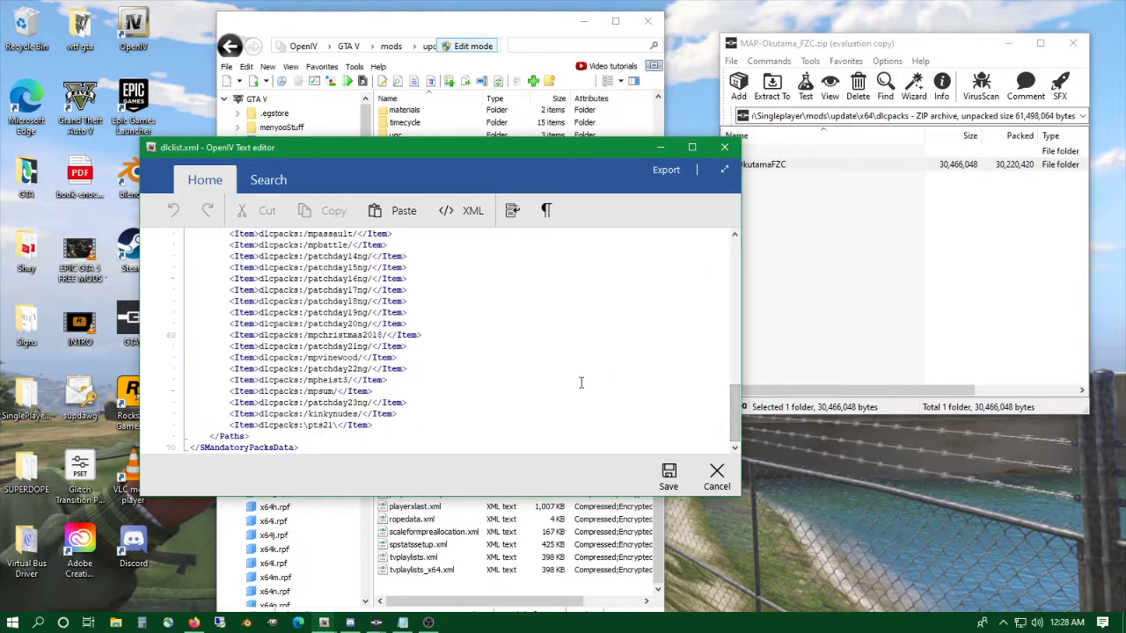
{"action": "left_click", "coordinate": [379, 427]}
{"action": "key", "text": "Return"}
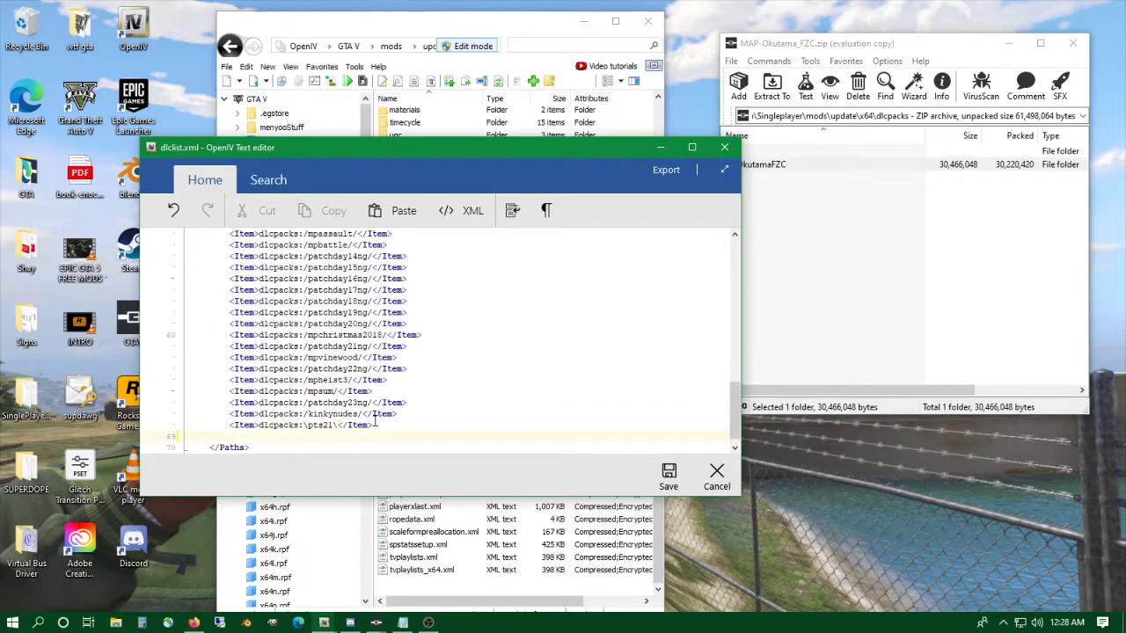
Step: Switch to the Notepad install notes and copy the text dlcpacks:/OkutamaFZC/ from step 3
{"action": "left_click", "coordinate": [402, 622]}
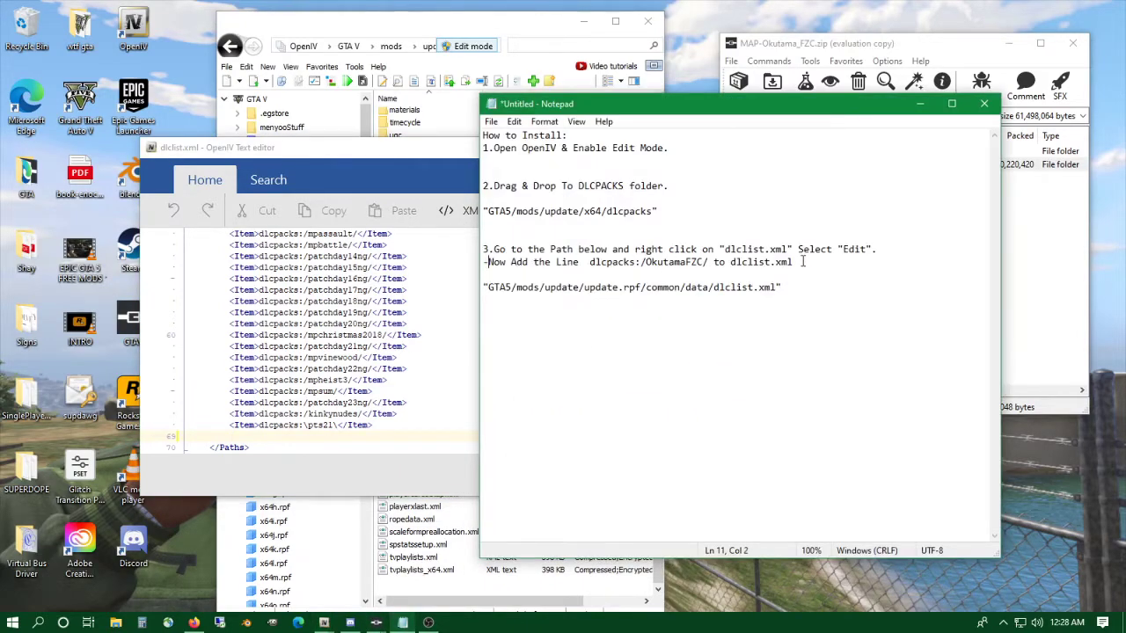
{"action": "left_click_drag", "start_coordinate": [796, 262], "coordinate": [590, 261]}
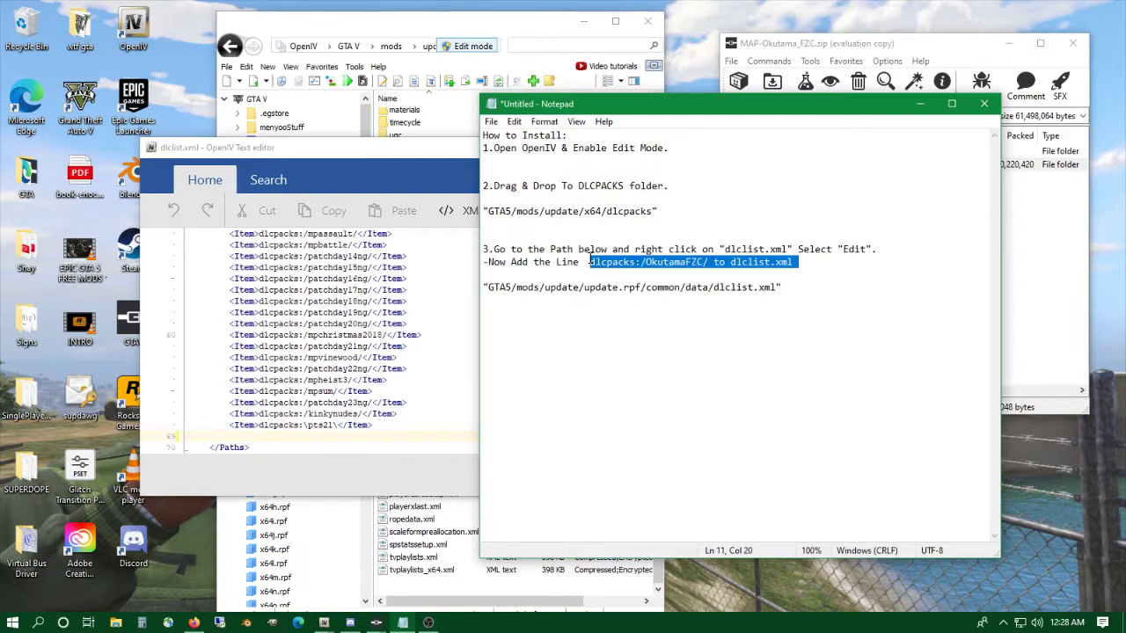
{"action": "left_click", "coordinate": [683, 262]}
{"action": "left_click_drag", "start_coordinate": [711, 262], "coordinate": [587, 262]}
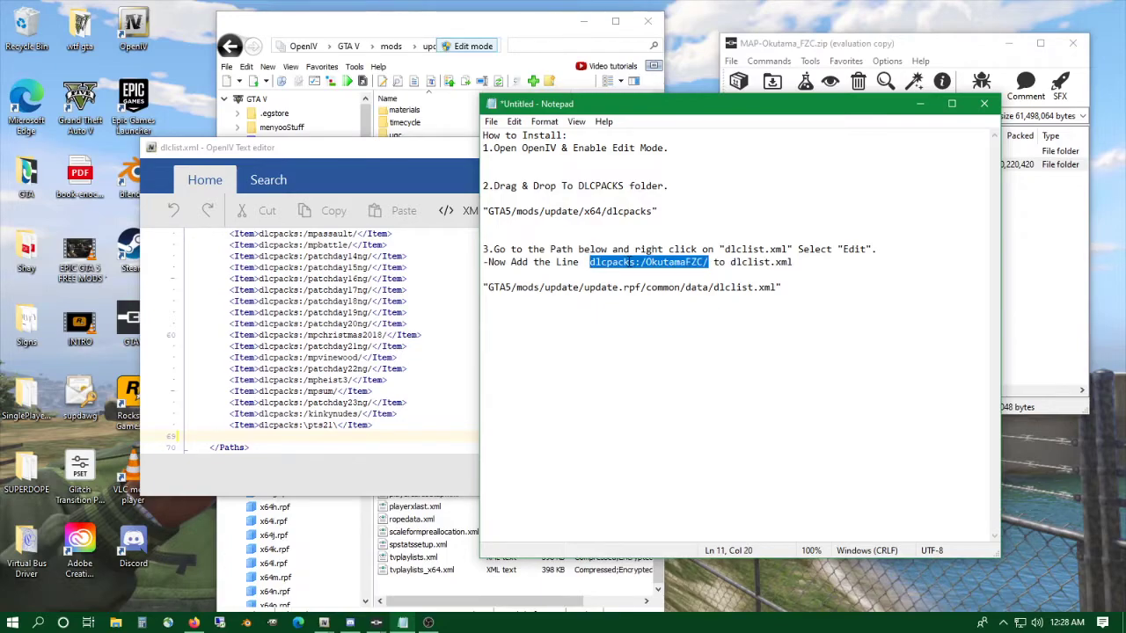
{"action": "right_click", "coordinate": [627, 262]}
{"action": "left_click", "coordinate": [658, 308]}
{"action": "left_click", "coordinate": [921, 105]}
Step: Copy dlcpacks:/OkutamaFZC/ from the single-player instructions on the browser's Okutama FZC mod page, and return to the dlclist.xml editor
{"action": "left_click", "coordinate": [194, 622]}
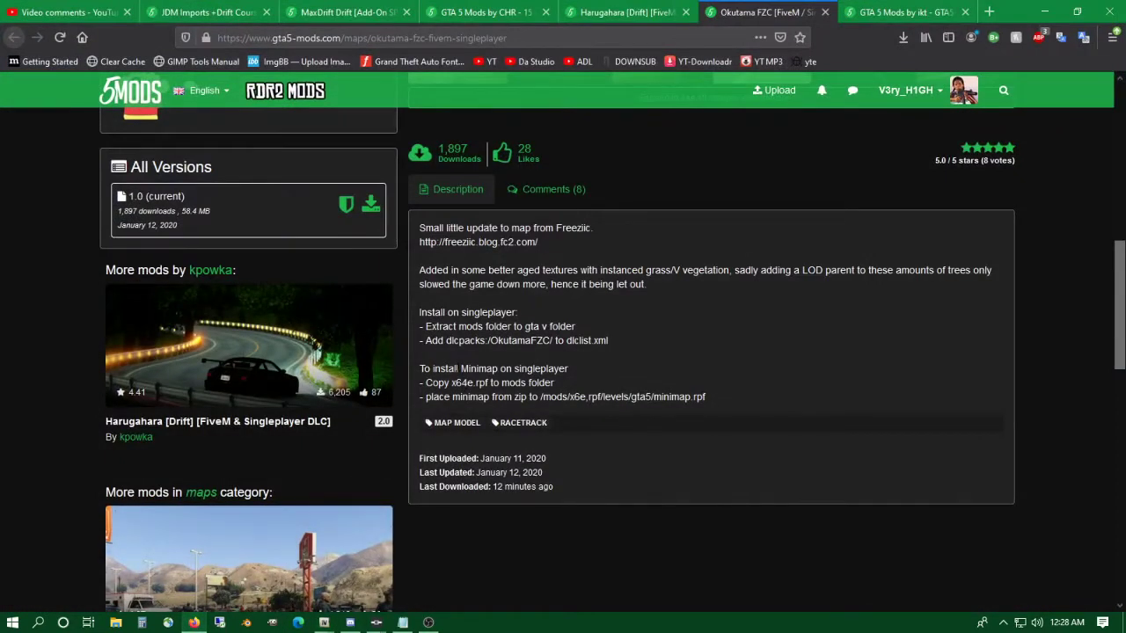
{"action": "left_click_drag", "start_coordinate": [445, 340], "coordinate": [553, 343]}
{"action": "right_click", "coordinate": [528, 340]}
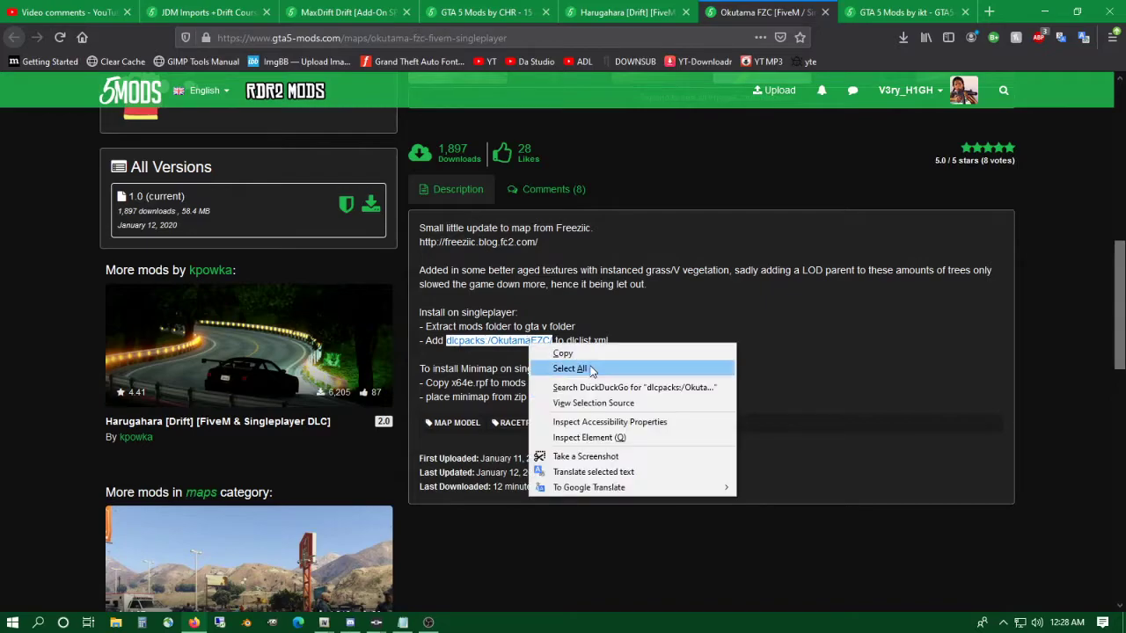
{"action": "left_click", "coordinate": [591, 355]}
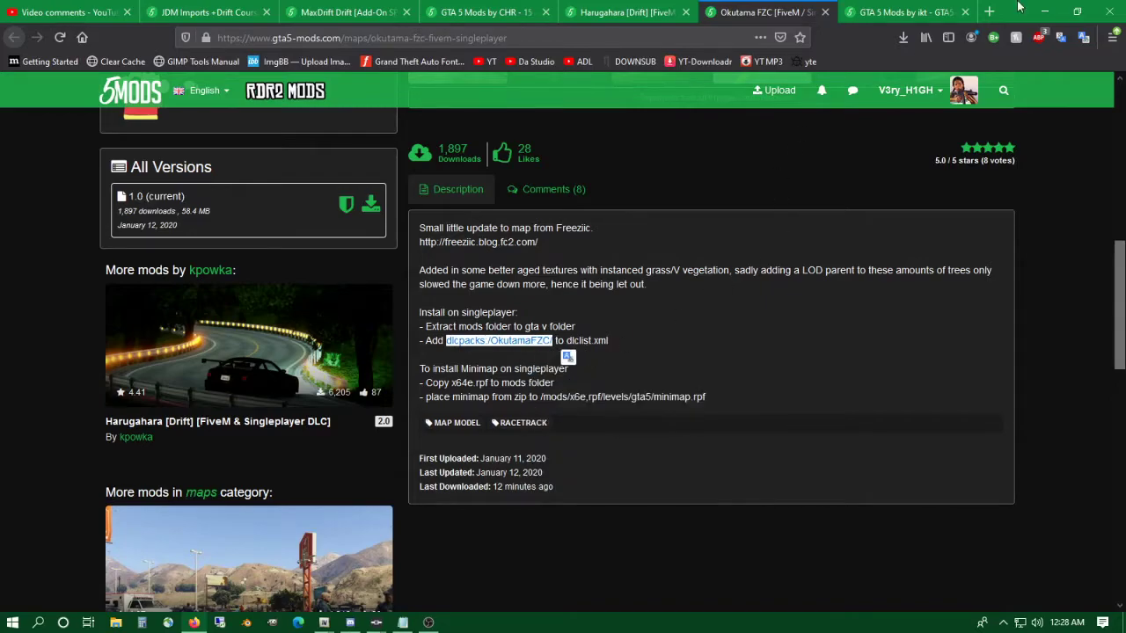
{"action": "left_click", "coordinate": [1044, 12]}
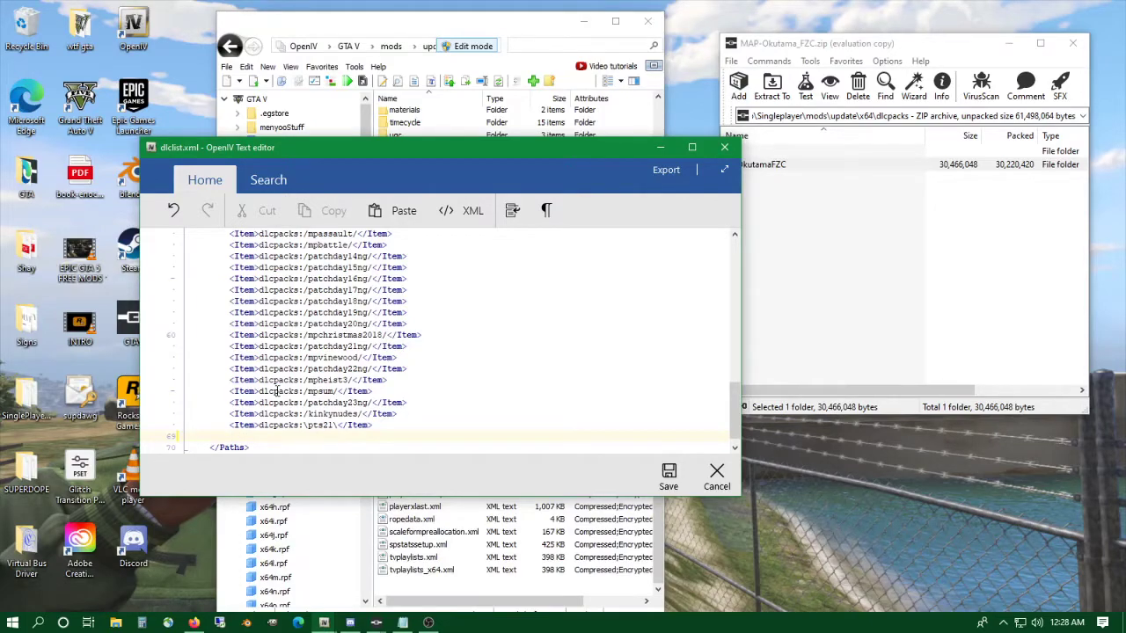
Step: Add the entry <Item>dlcpacks:/OkutamaFZC/</Item> on the blank line before </Paths> and save dlclist.xml
{"action": "type", "text": "ITEM"}
{"action": "key", "text": "BackSpace"}
{"action": "key", "text": "BackSpace"}
{"action": "key", "text": "BackSpace"}
{"action": "key", "text": "BackSpace"}
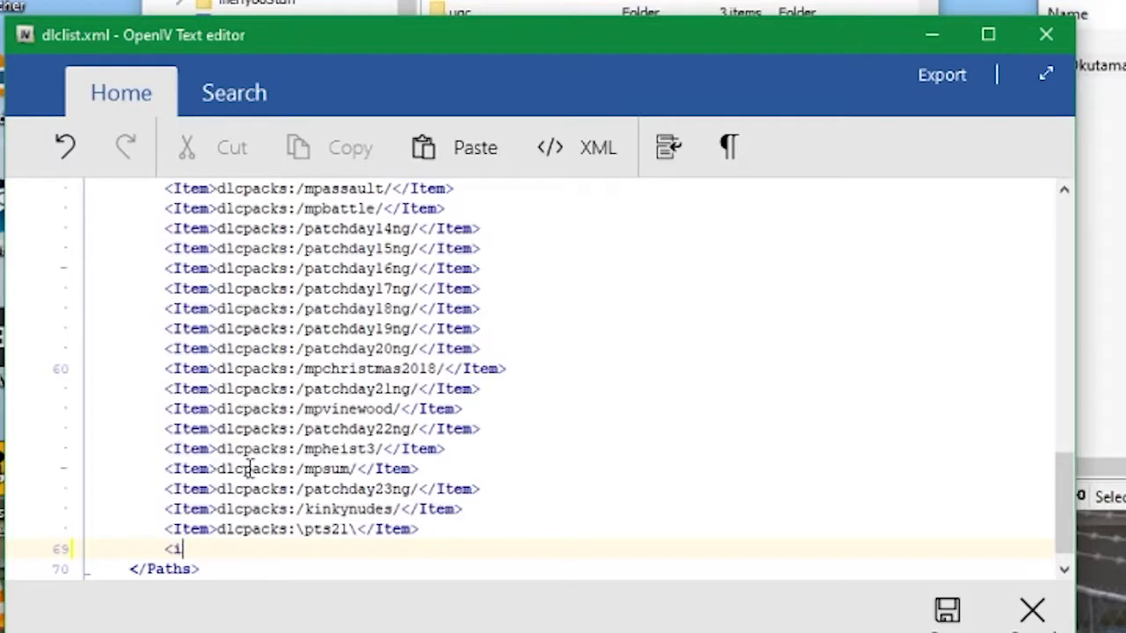
{"action": "type", "text": "Item>"}
{"action": "key", "text": "ctrl+v"}
{"action": "type", "text": "</ITEM"}
{"action": "key", "text": "BackSpace"}
{"action": "key", "text": "BackSpace"}
{"action": "key", "text": "BackSpace"}
{"action": "type", "text": "tem>"}
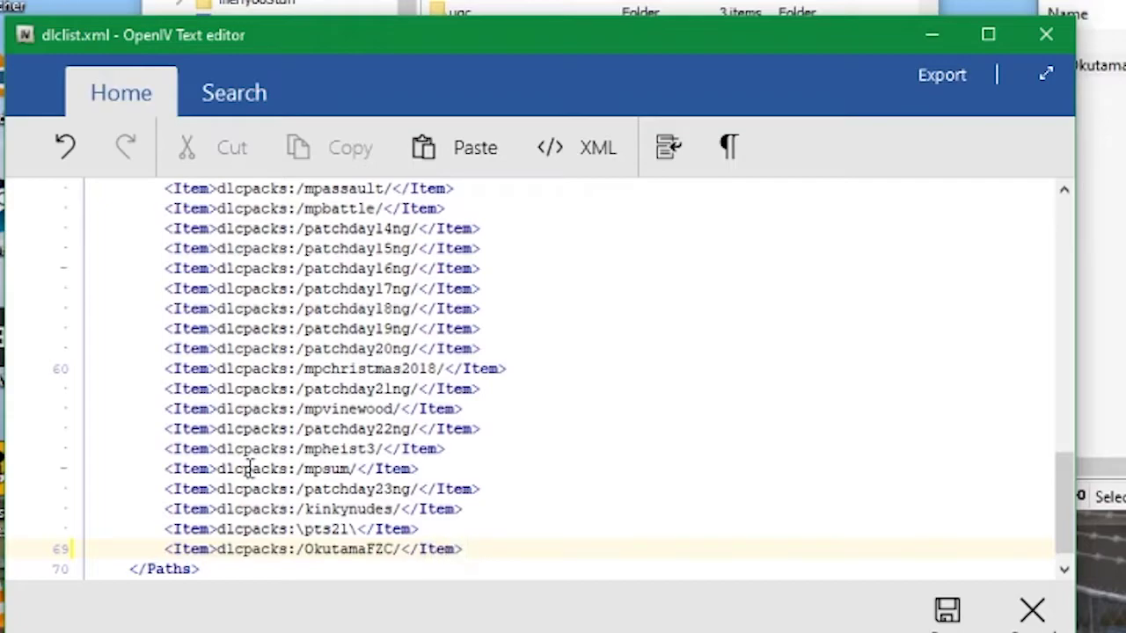
{"action": "left_click", "coordinate": [947, 609]}
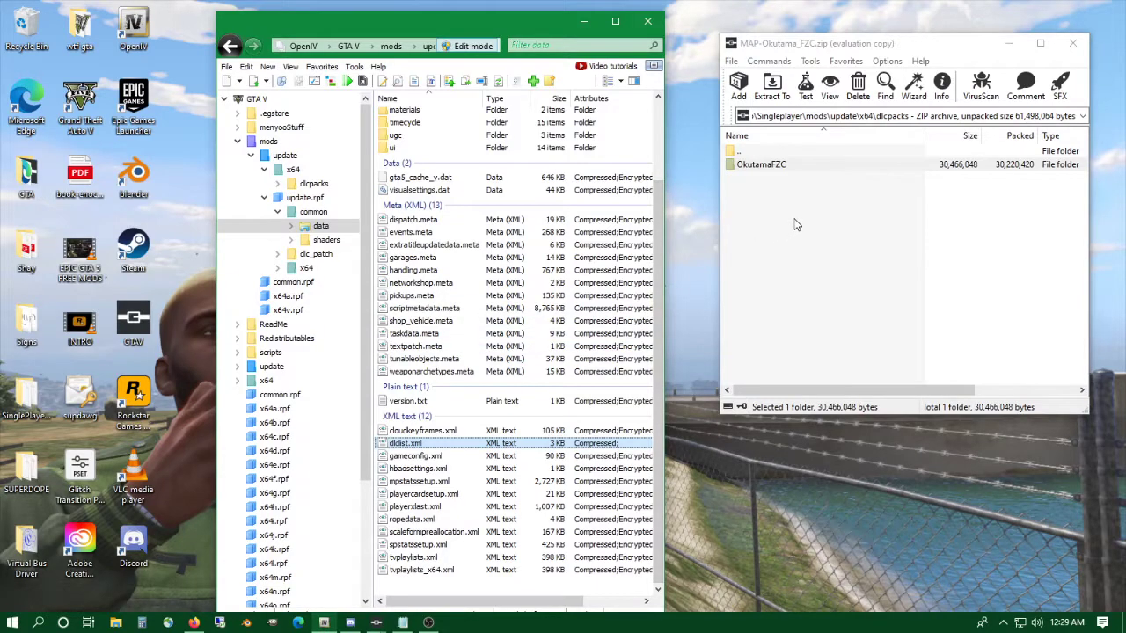
Step: Switch to the MAP-Okutama_FZC.zip archive, go back up to its Singleplayer folder and select the Minimap ydd folder
{"action": "double_click", "coordinate": [771, 150]}
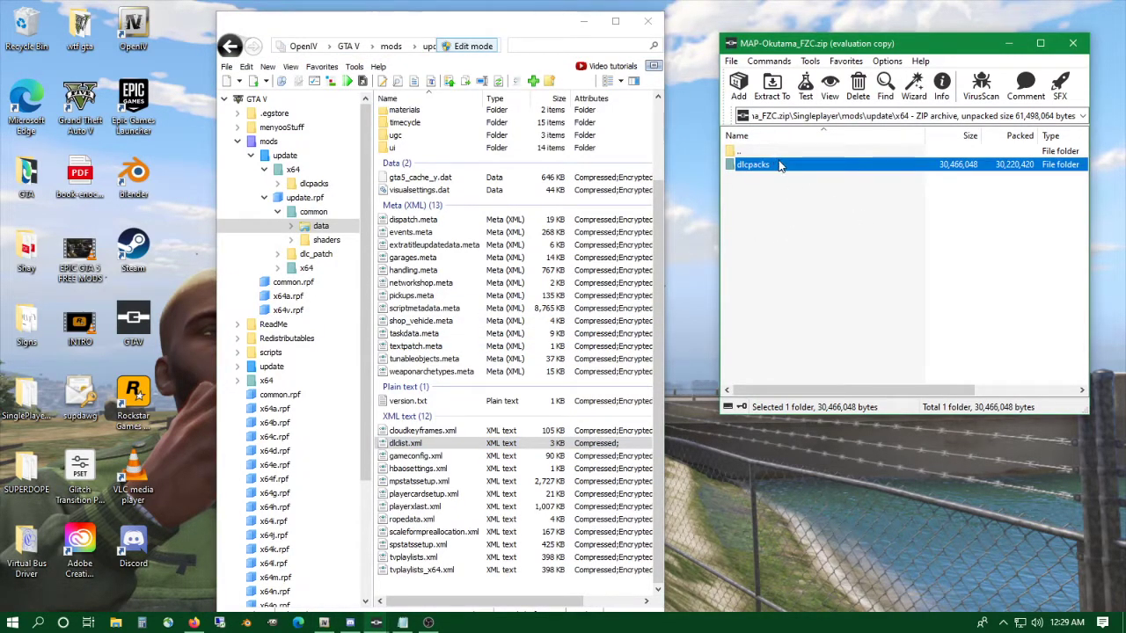
{"action": "double_click", "coordinate": [778, 152]}
{"action": "double_click", "coordinate": [774, 151]}
{"action": "double_click", "coordinate": [773, 151]}
{"action": "left_click", "coordinate": [774, 151]}
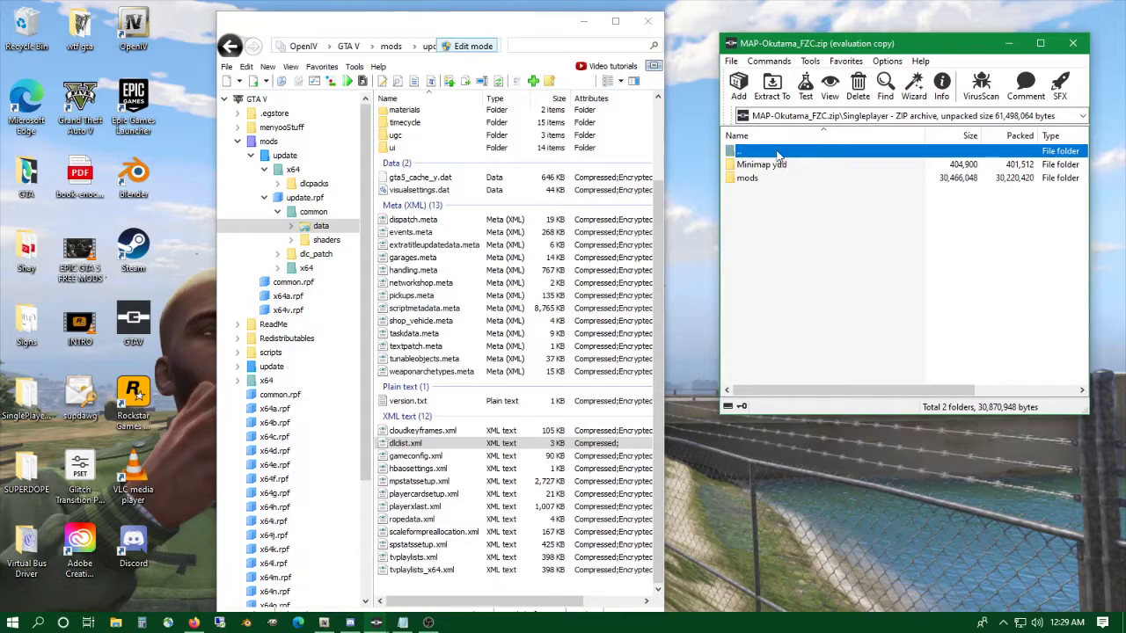
{"action": "double_click", "coordinate": [779, 152]}
{"action": "double_click", "coordinate": [774, 180]}
{"action": "left_click", "coordinate": [768, 166]}
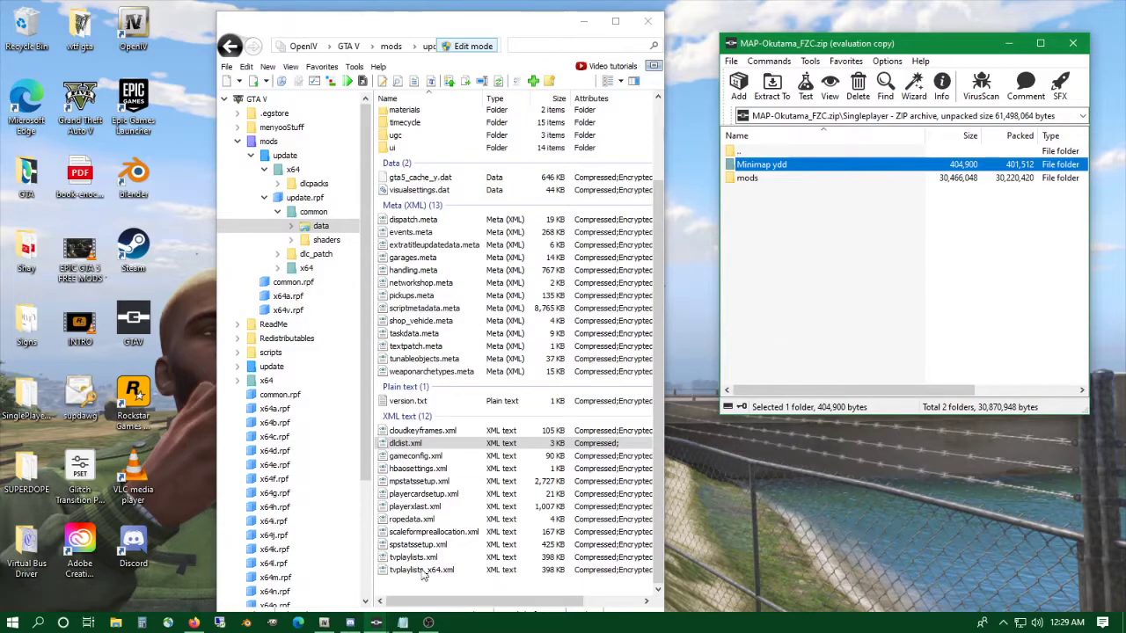
Step: Switch to the browser and check the single-player minimap install instructions on the Okutama FZC mod page
{"action": "left_click", "coordinate": [193, 622]}
{"action": "left_click", "coordinate": [612, 417]}
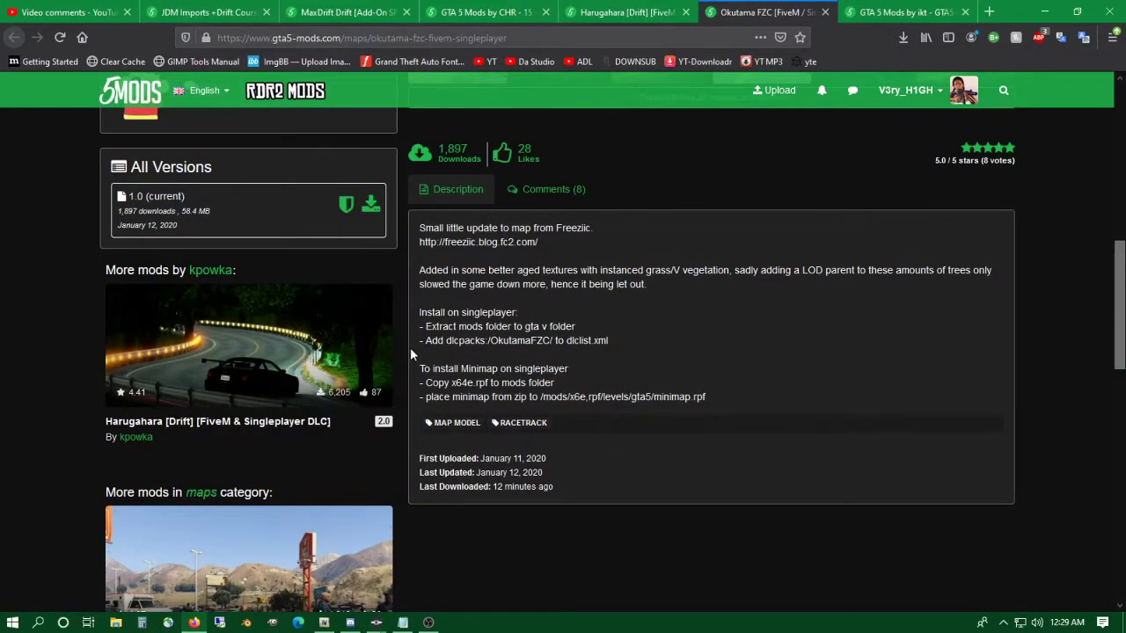
{"action": "left_click_drag", "start_coordinate": [459, 369], "coordinate": [568, 369]}
{"action": "left_click", "coordinate": [606, 374]}
Step: Return to OpenIV, open x64e.rpf from the GTA V root and copy it to the mods folder
{"action": "left_click", "coordinate": [325, 623]}
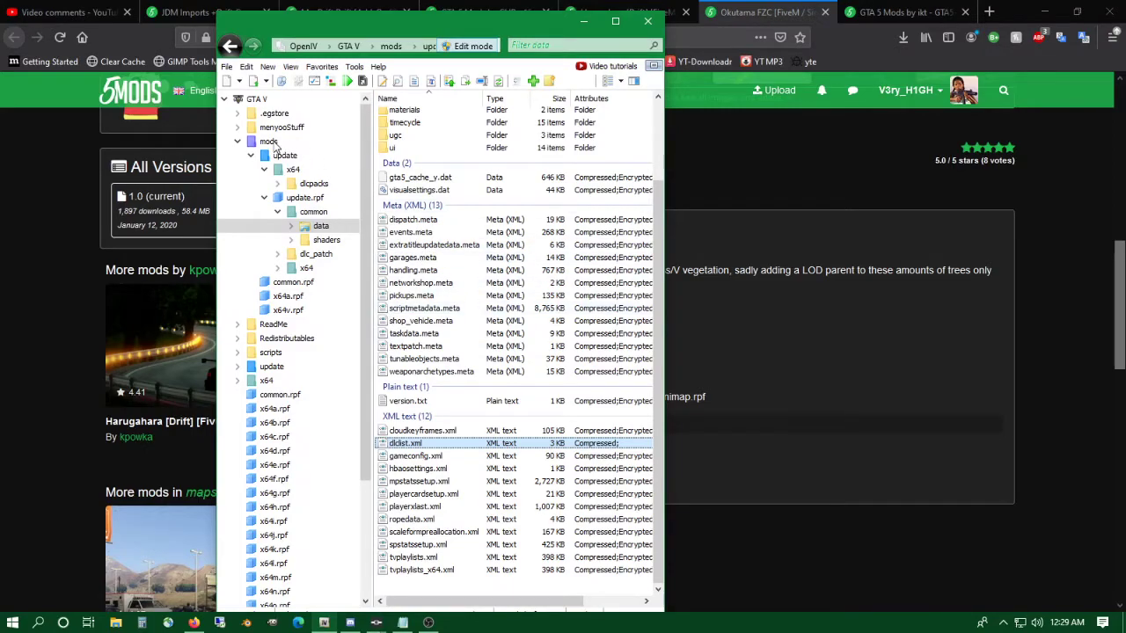
{"action": "scroll", "coordinate": [277, 439], "scroll_direction": "down", "scroll_amount": 4}
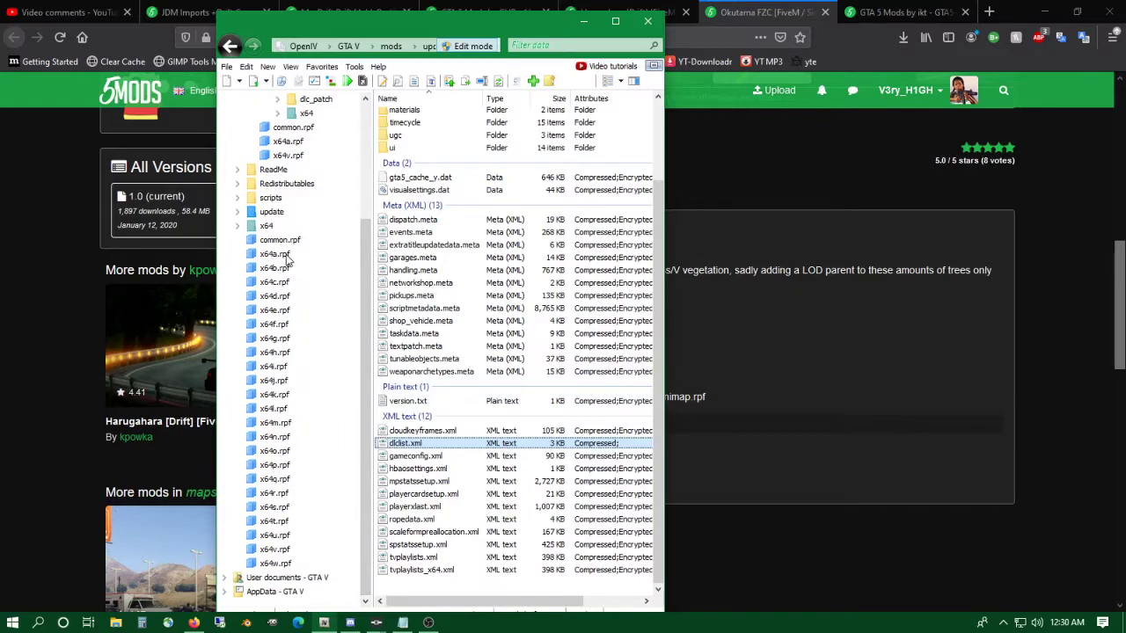
{"action": "left_click", "coordinate": [276, 311]}
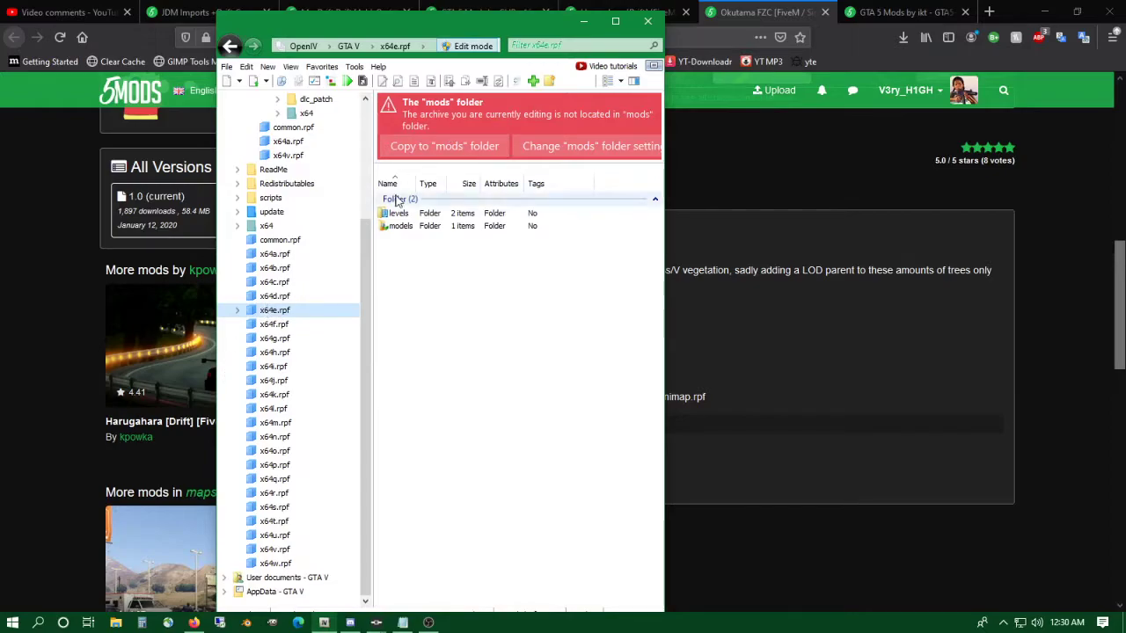
{"action": "left_click", "coordinate": [455, 150]}
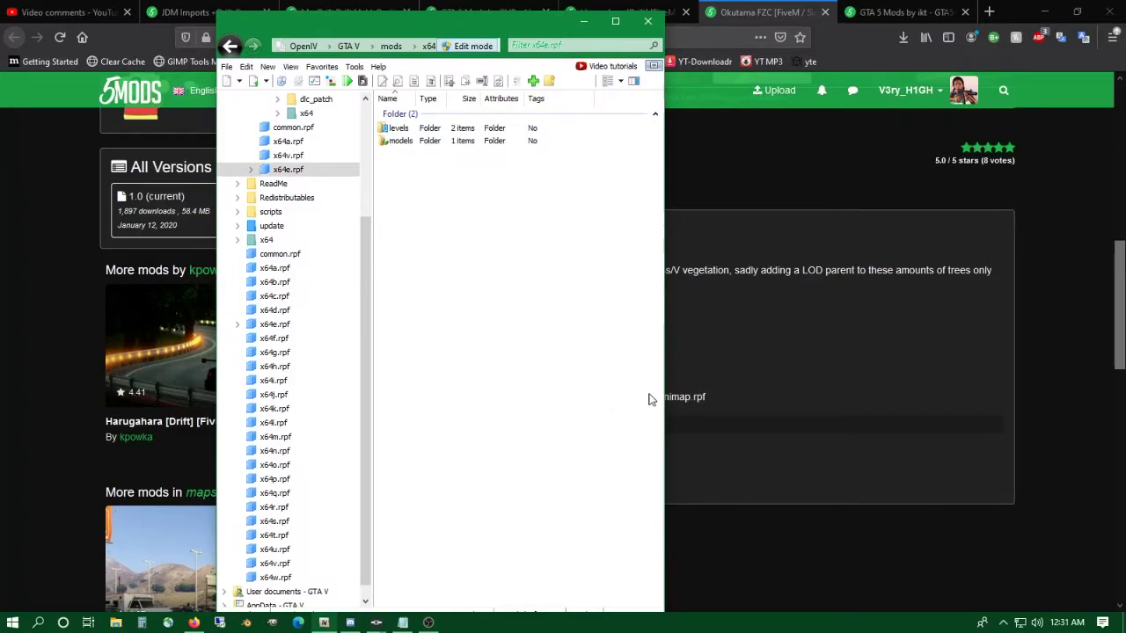
Step: Arrange the OpenIV window beside the minimap install instructions so both can be read together
{"action": "left_click_drag", "start_coordinate": [666, 404], "coordinate": [859, 404]}
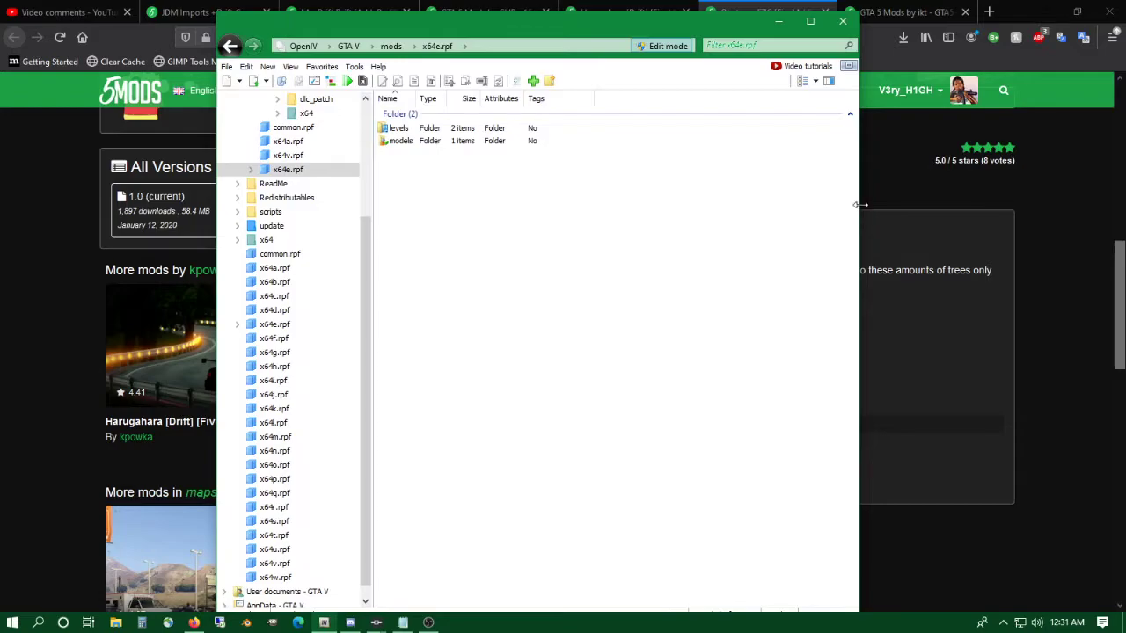
{"action": "left_click_drag", "start_coordinate": [860, 204], "coordinate": [656, 204]}
{"action": "left_click_drag", "start_coordinate": [466, 33], "coordinate": [224, 20]}
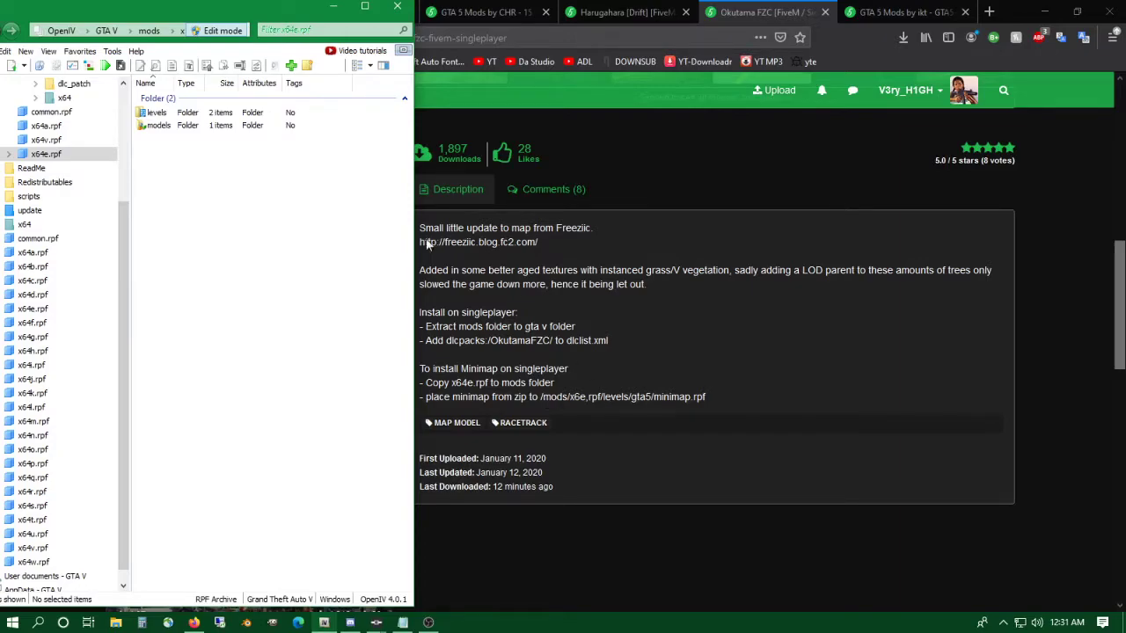
Step: Open levels/gta5/minimap.rpf inside the mods copy of x64e.rpf
{"action": "left_click", "coordinate": [149, 112]}
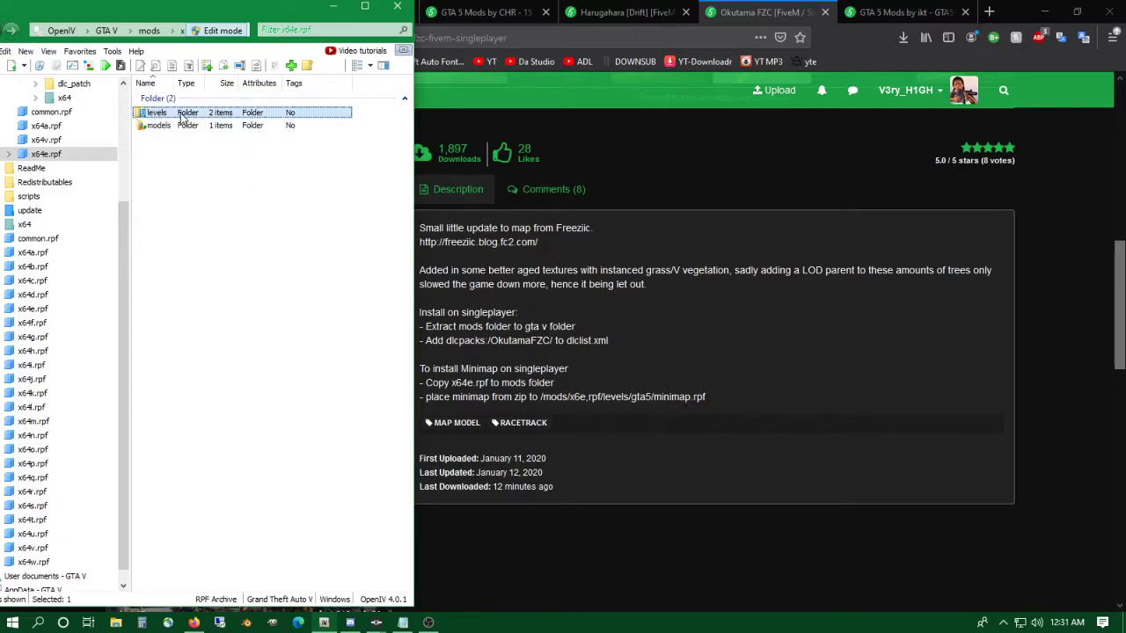
{"action": "double_click", "coordinate": [183, 115]}
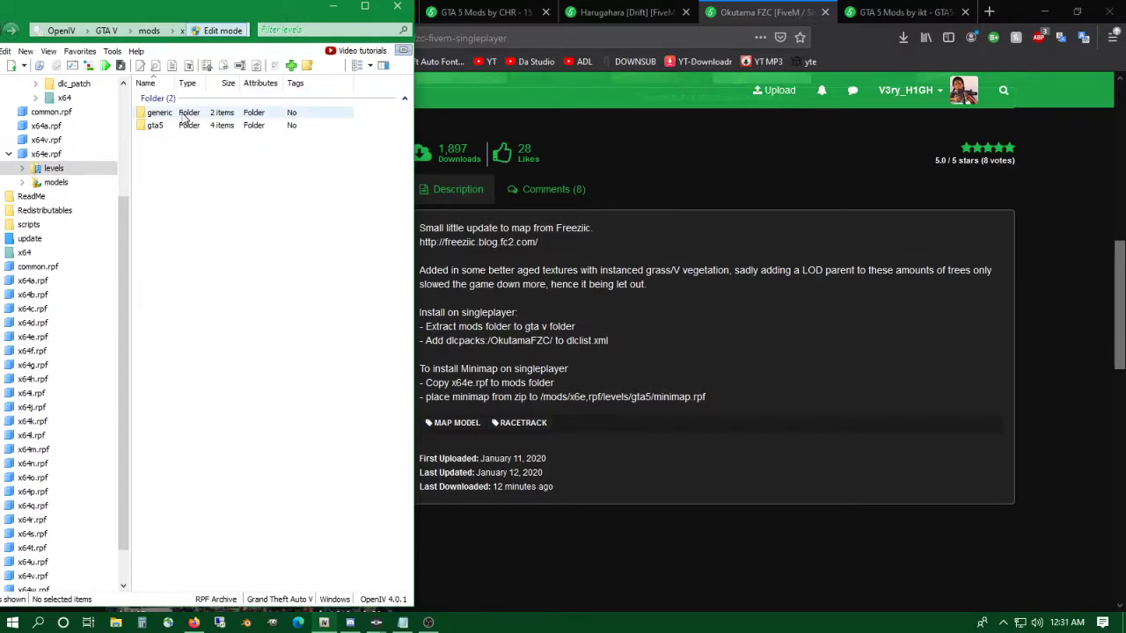
{"action": "double_click", "coordinate": [180, 127]}
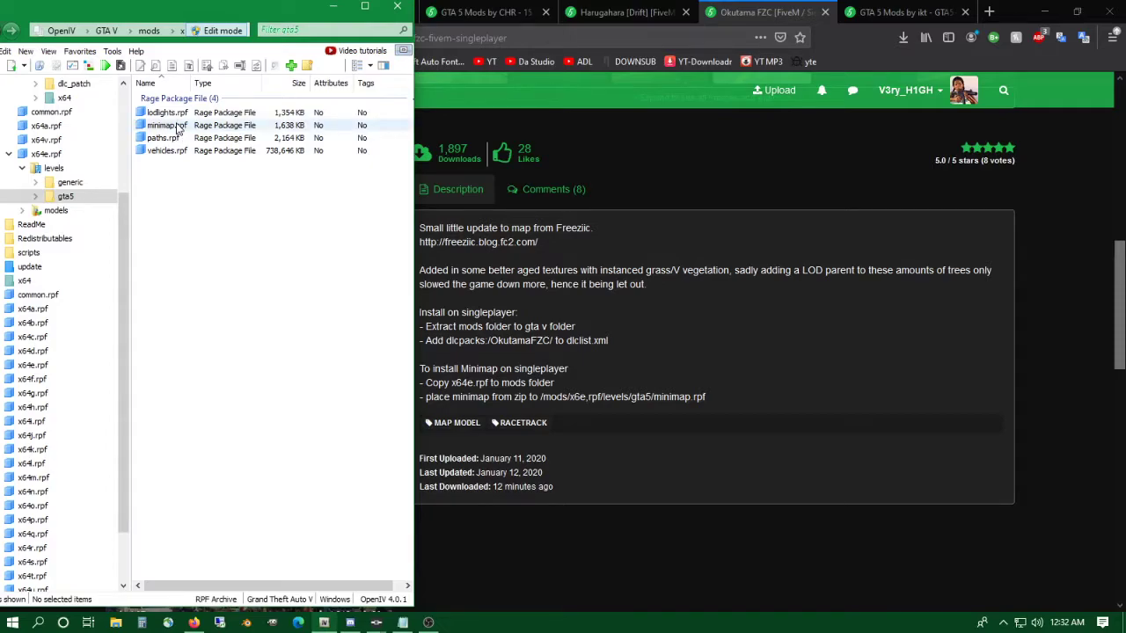
{"action": "double_click", "coordinate": [167, 124]}
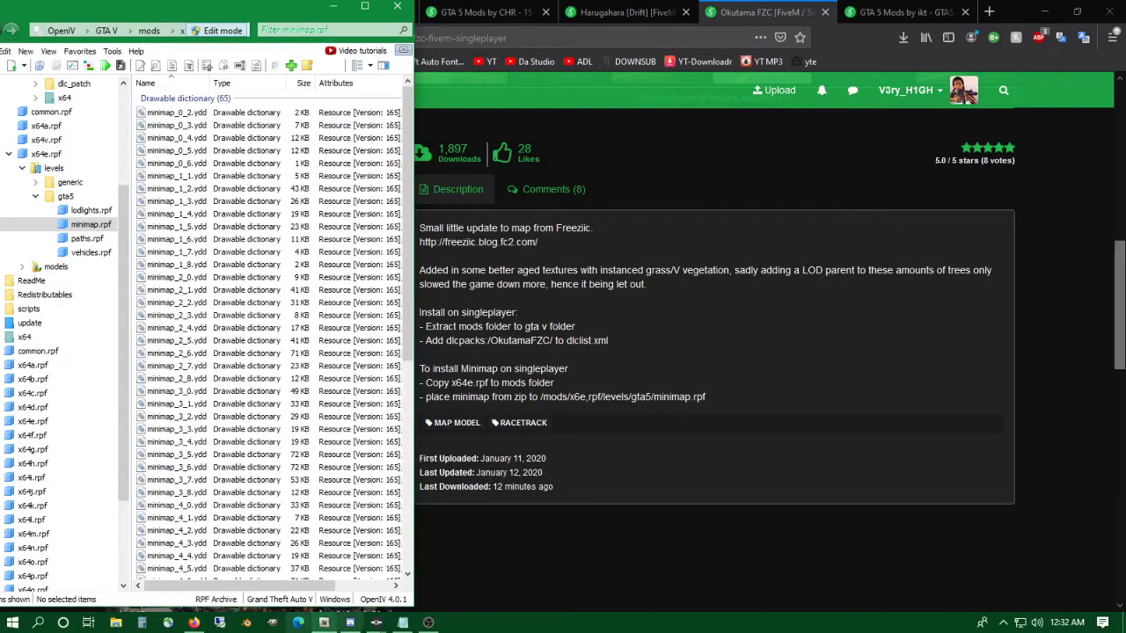
Step: Bring up the MAP-Okutama_FZC.zip archive, minimize the browser and select minimap_1_2.ydd in the Minimap ydd folder
{"action": "mouse_move", "coordinate": [377, 623]}
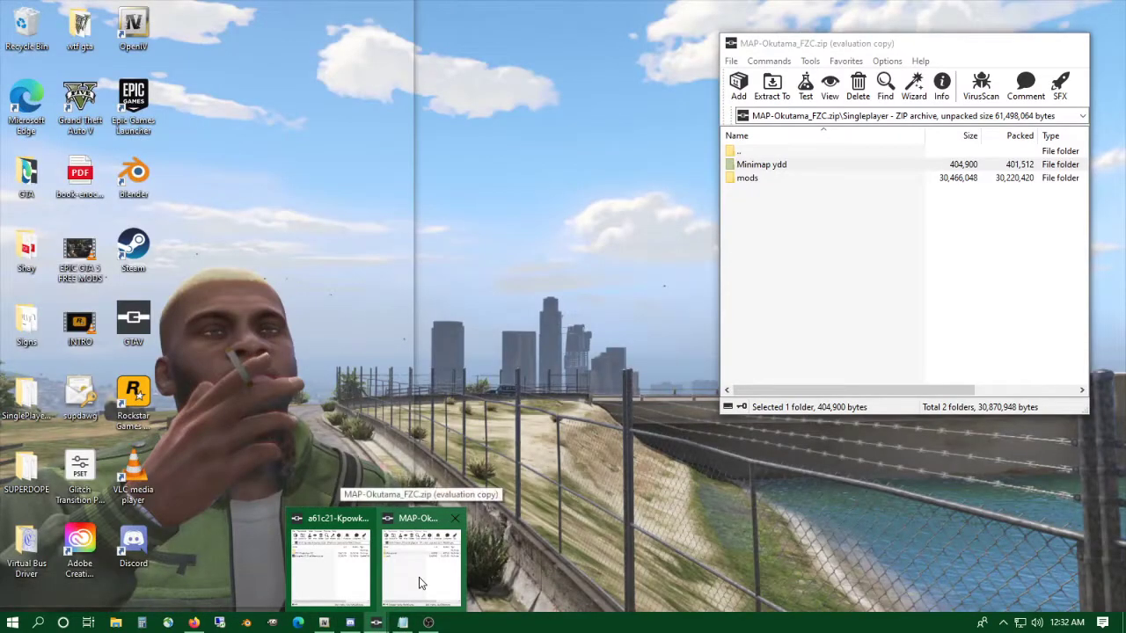
{"action": "left_click", "coordinate": [419, 577]}
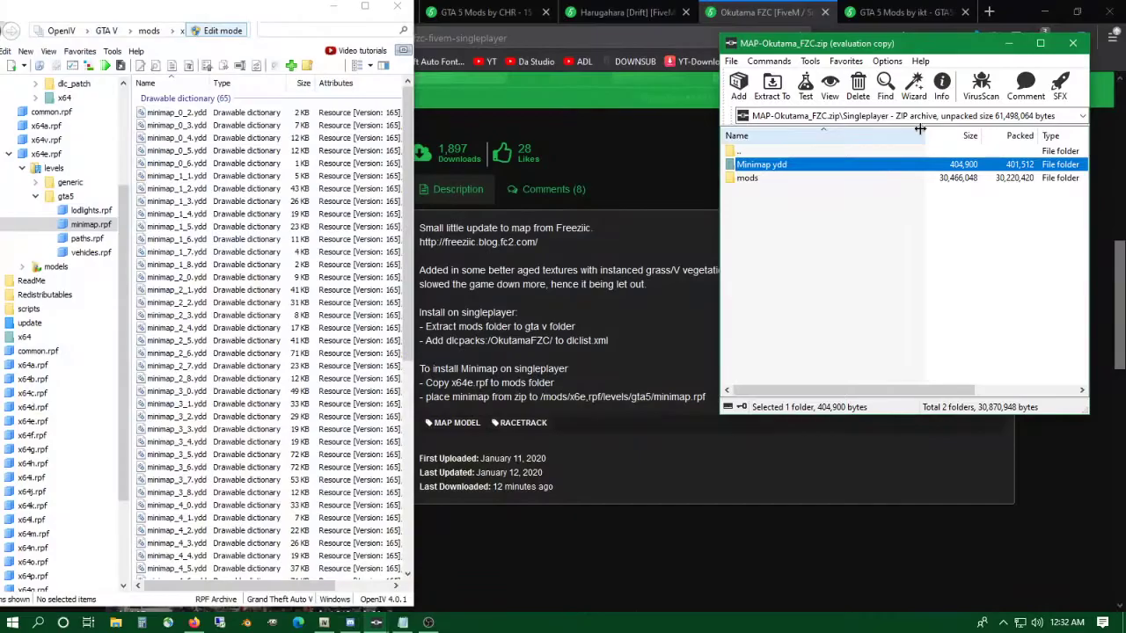
{"action": "left_click", "coordinate": [1048, 7]}
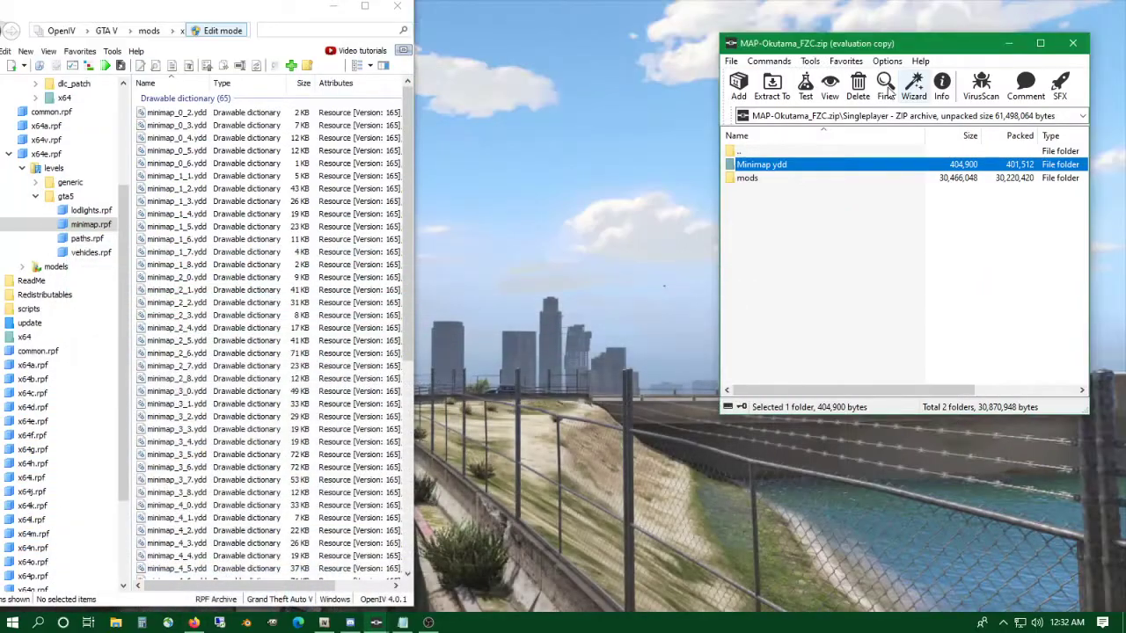
{"action": "double_click", "coordinate": [763, 170]}
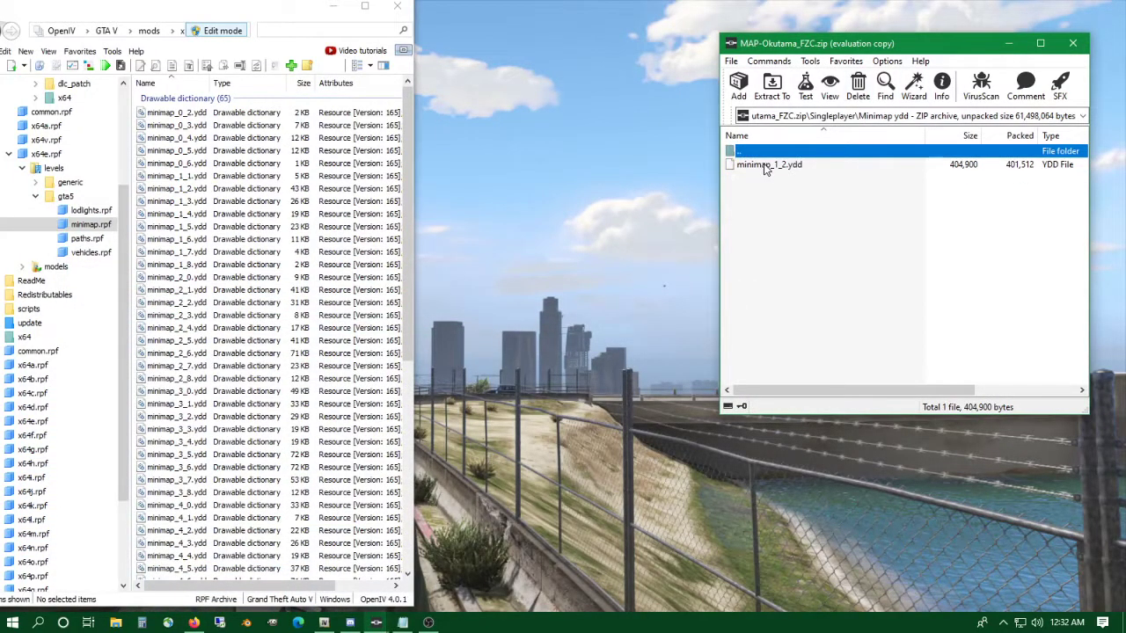
{"action": "left_click", "coordinate": [766, 168]}
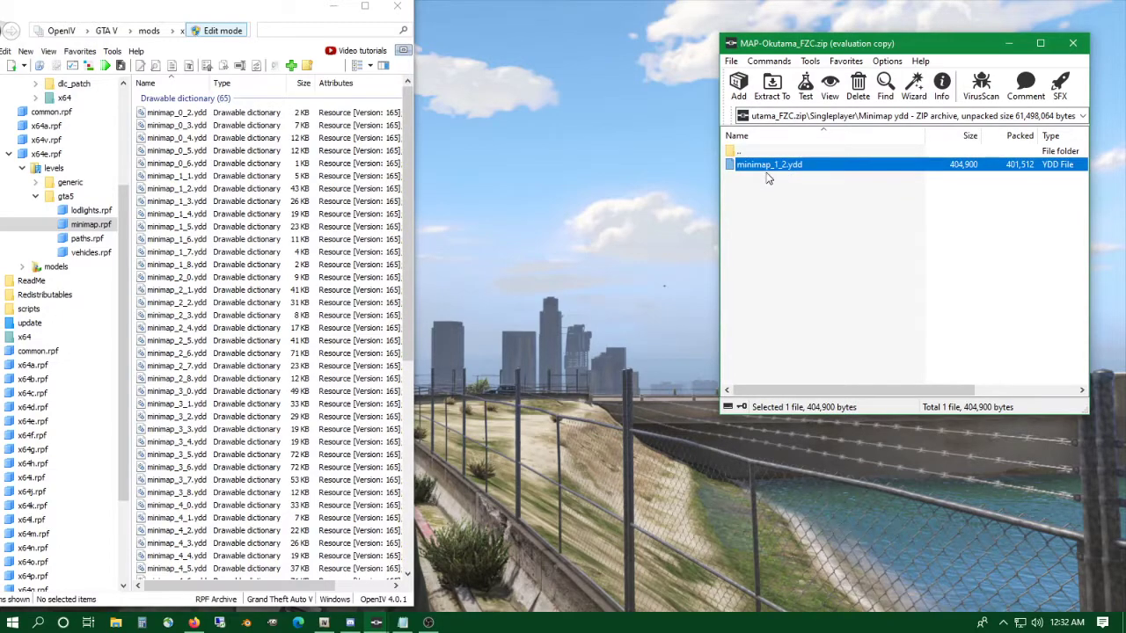
Step: Extract the original minimap_1_2.ydd from minimap.rpf into the YDD BACKUPS PLAYER ONE folder as a backup
{"action": "left_click_drag", "start_coordinate": [271, 6], "coordinate": [513, 5]}
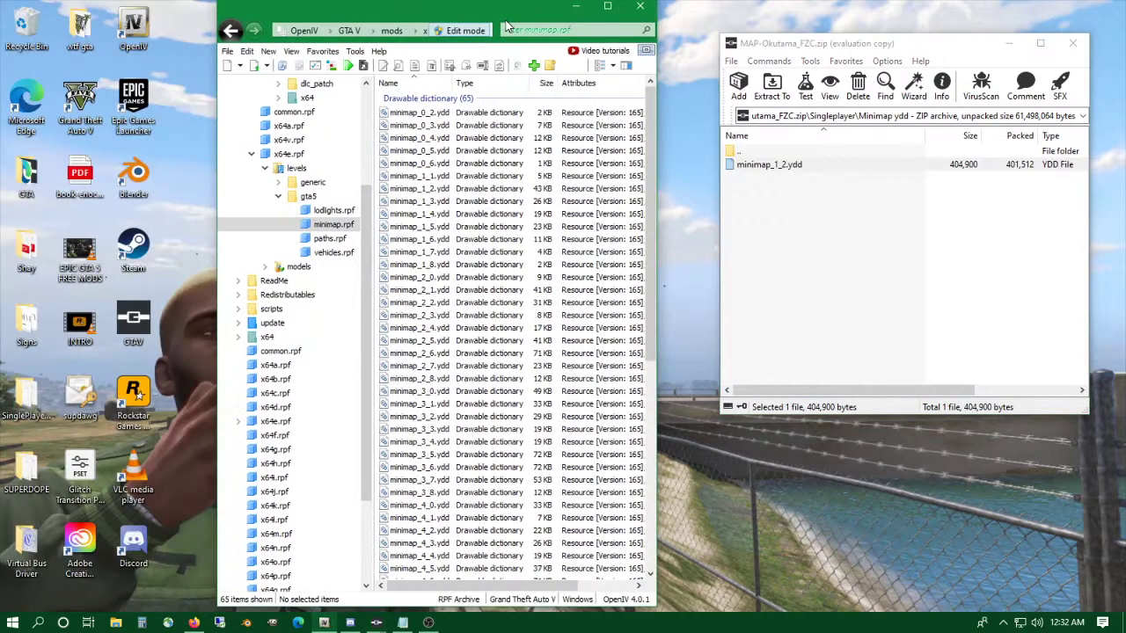
{"action": "left_click", "coordinate": [415, 192]}
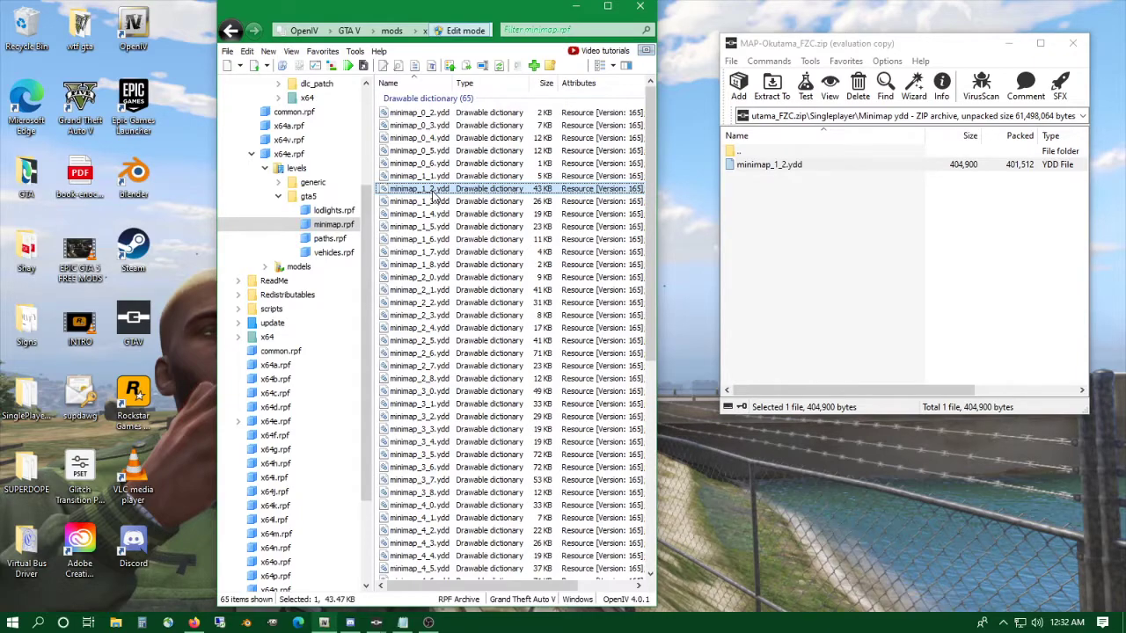
{"action": "right_click", "coordinate": [432, 197]}
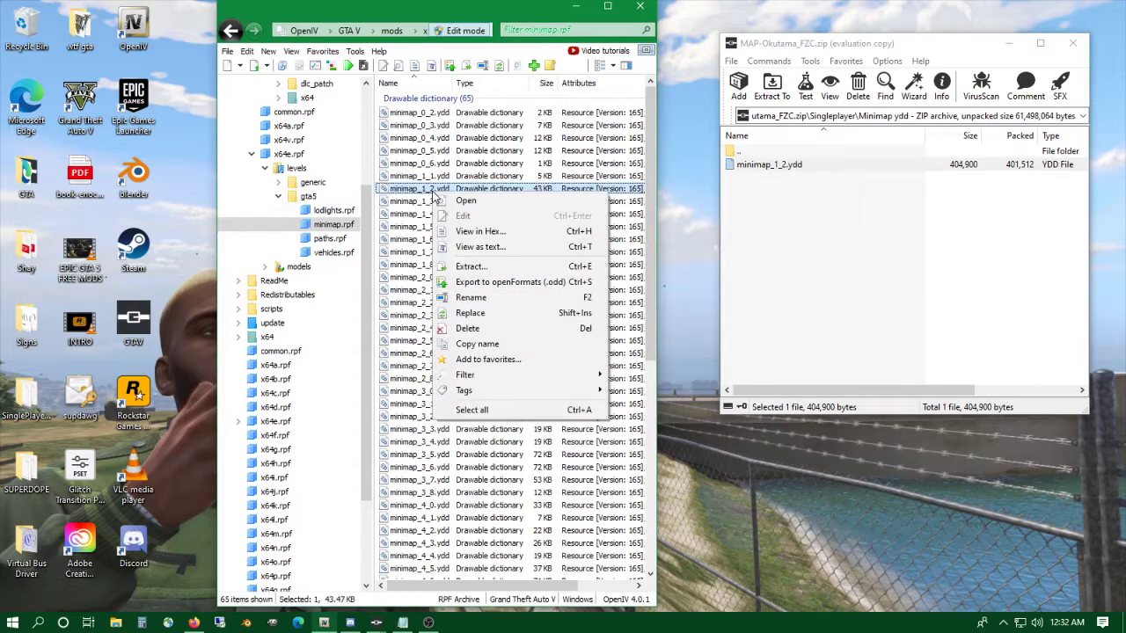
{"action": "left_click", "coordinate": [470, 267]}
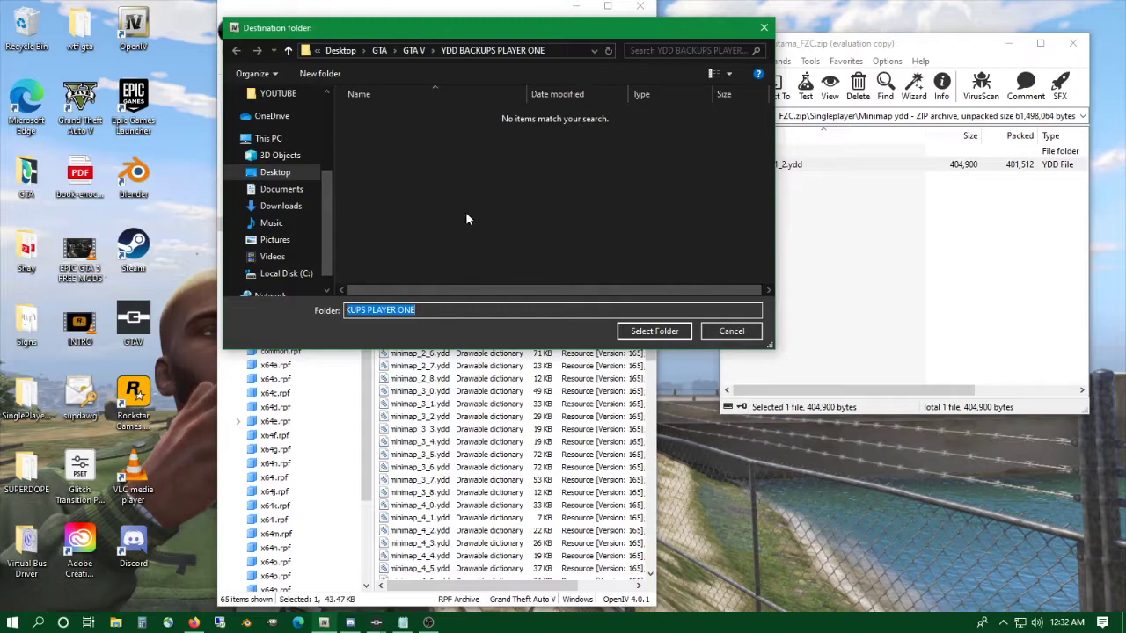
{"action": "left_click", "coordinate": [439, 310]}
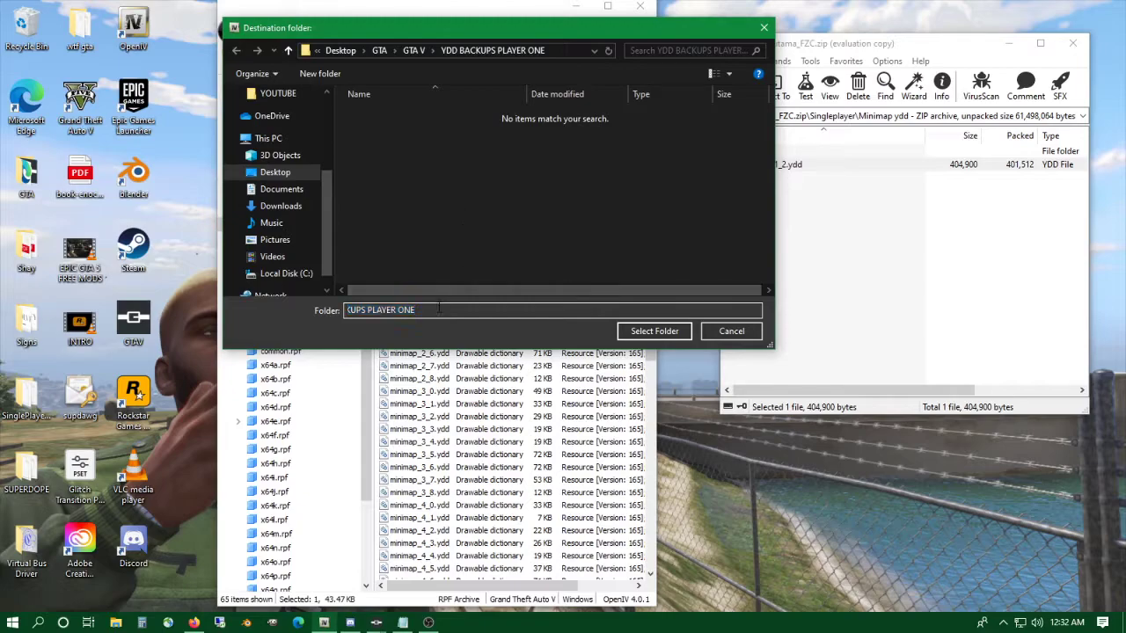
{"action": "key", "text": "ctrl+a"}
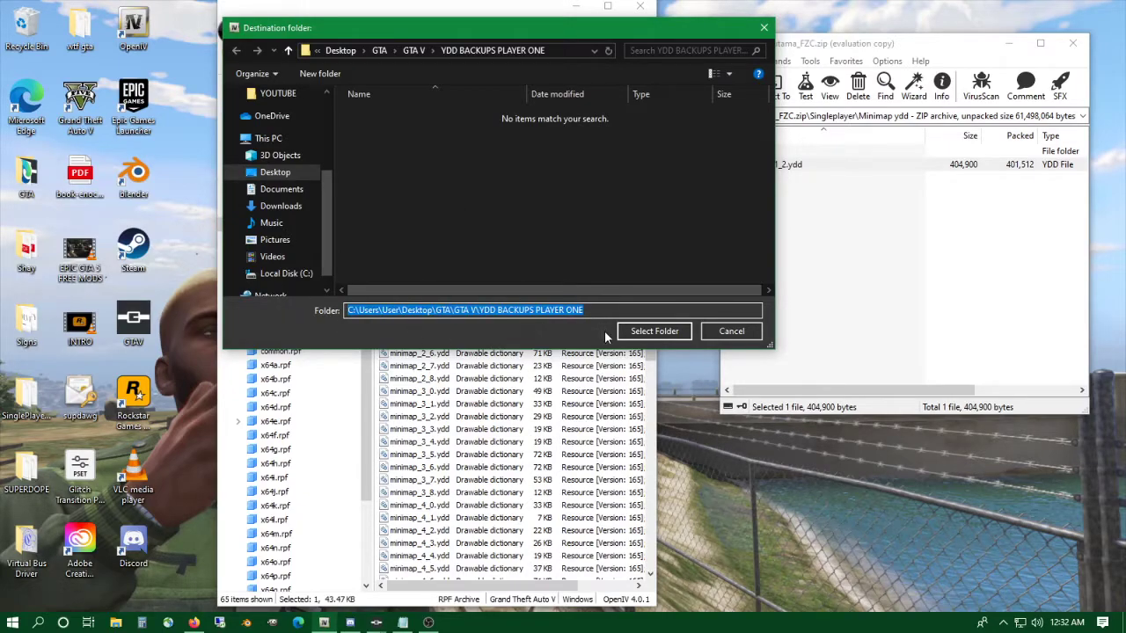
{"action": "left_click", "coordinate": [653, 332]}
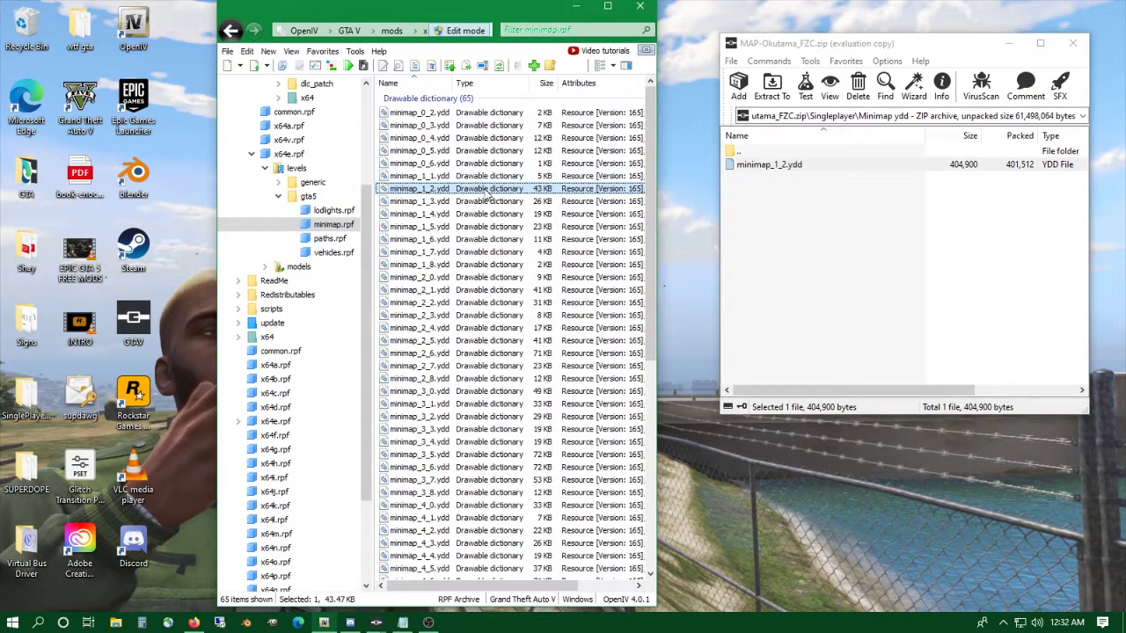
Step: Replace minimap_1_2.ydd in minimap.rpf with the version from the MAP-Okutama_FZC.zip archive, and minimize both windows
{"action": "left_click", "coordinate": [794, 199]}
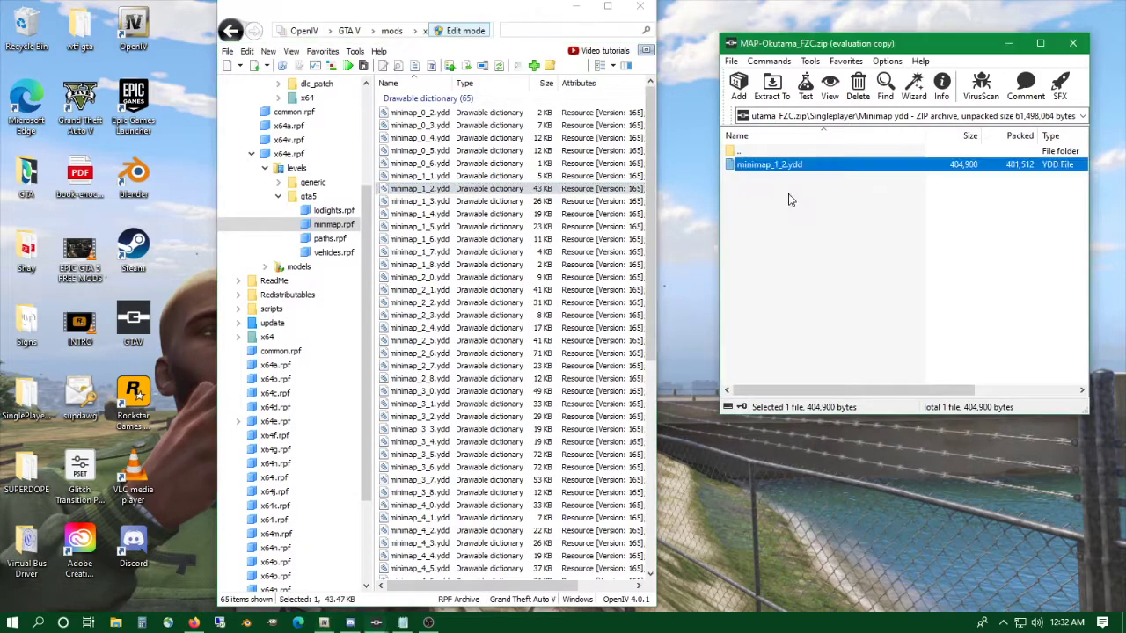
{"action": "left_click", "coordinate": [775, 168]}
{"action": "left_click_drag", "start_coordinate": [789, 171], "coordinate": [446, 215]}
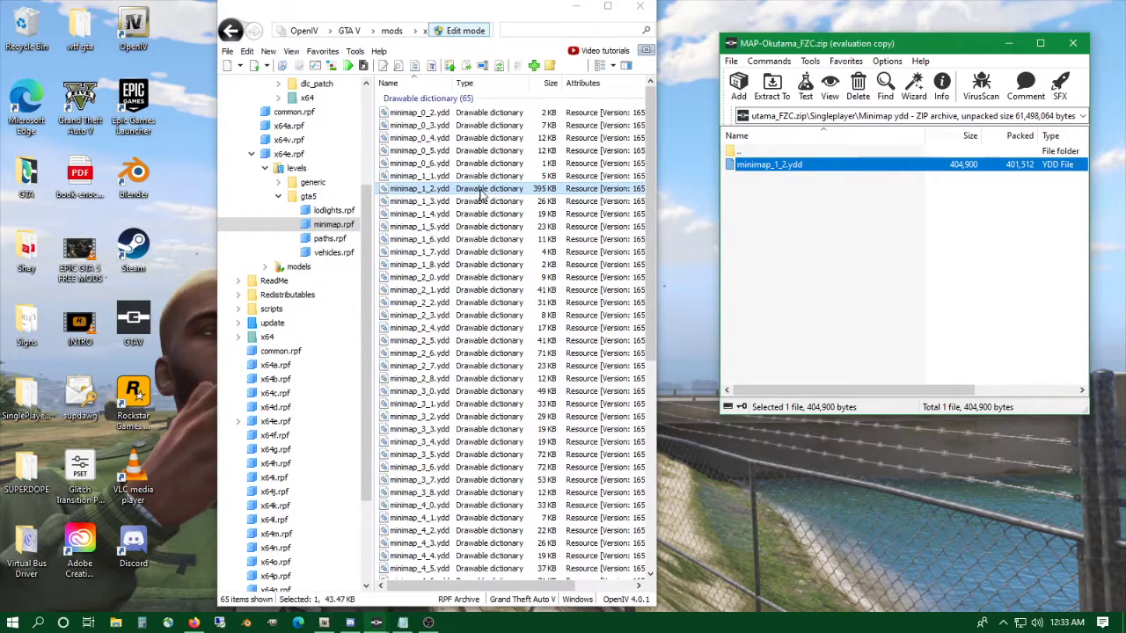
{"action": "left_click", "coordinate": [576, 7]}
{"action": "left_click", "coordinate": [1011, 44]}
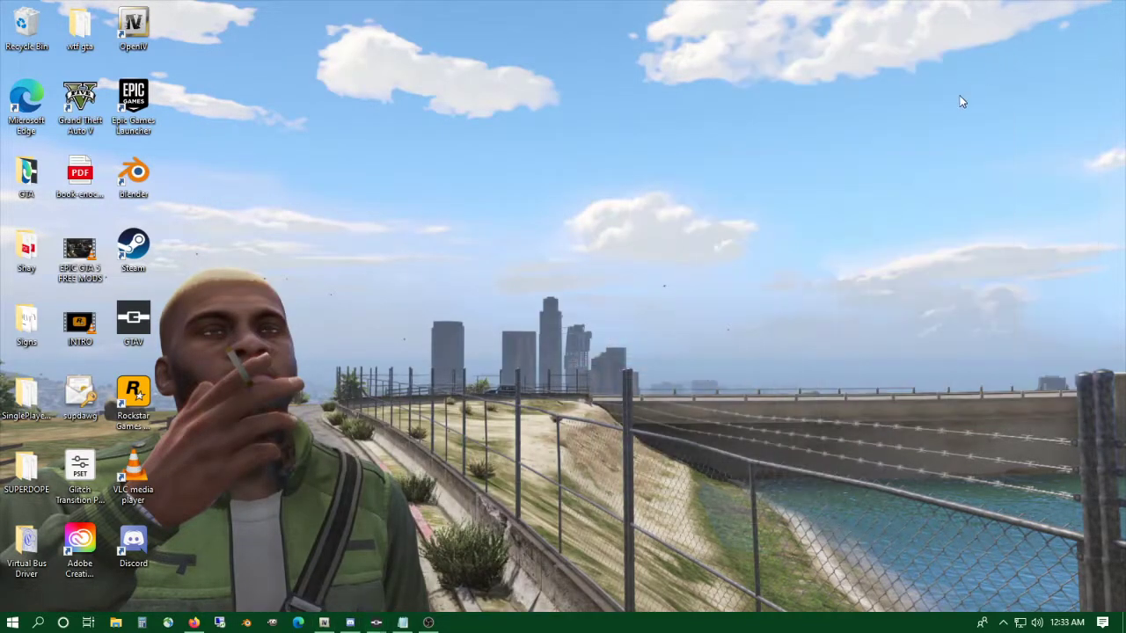